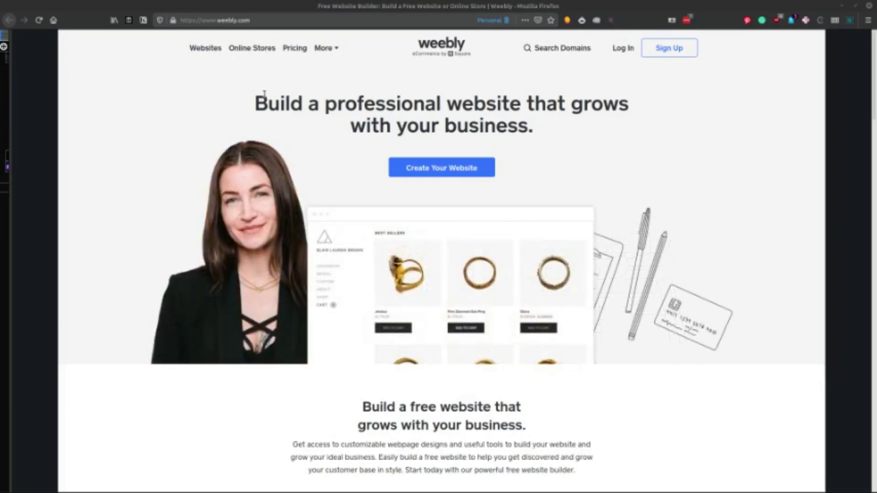
Highlight the homepage hero headline twice for emphasis, clearing the highlight each time
drag(253, 103, 549, 124)
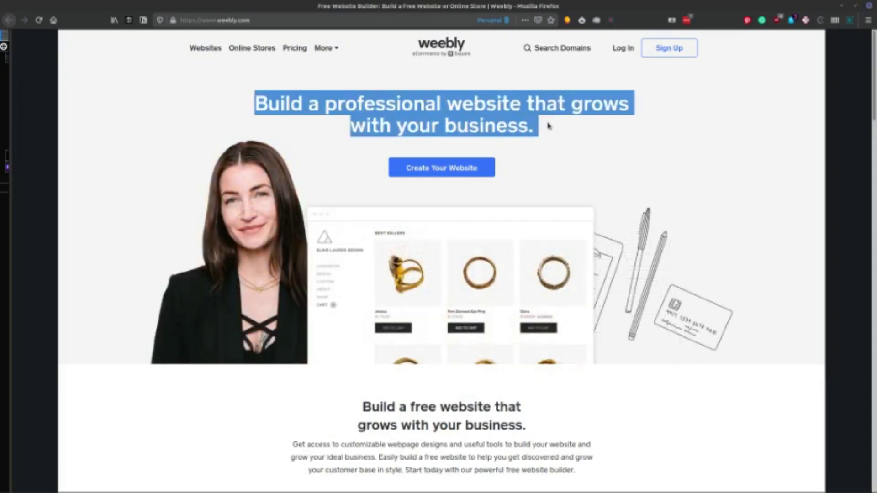
click(548, 126)
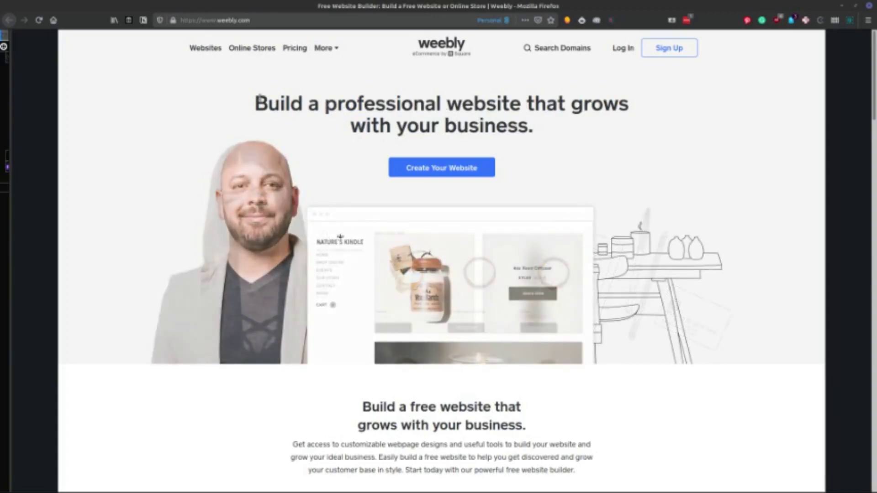
drag(255, 96, 544, 124)
click(541, 129)
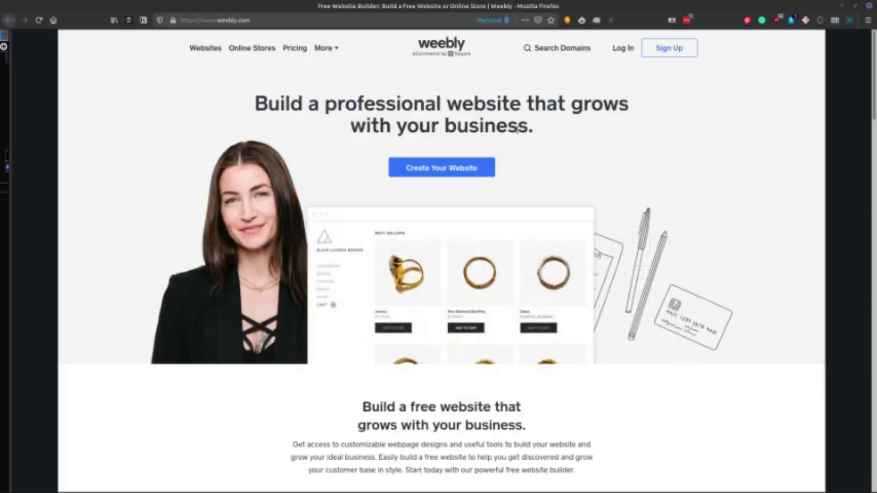
Go to the Pricing page and review the plans, highlighting Personal's month-to-month price note
click(295, 49)
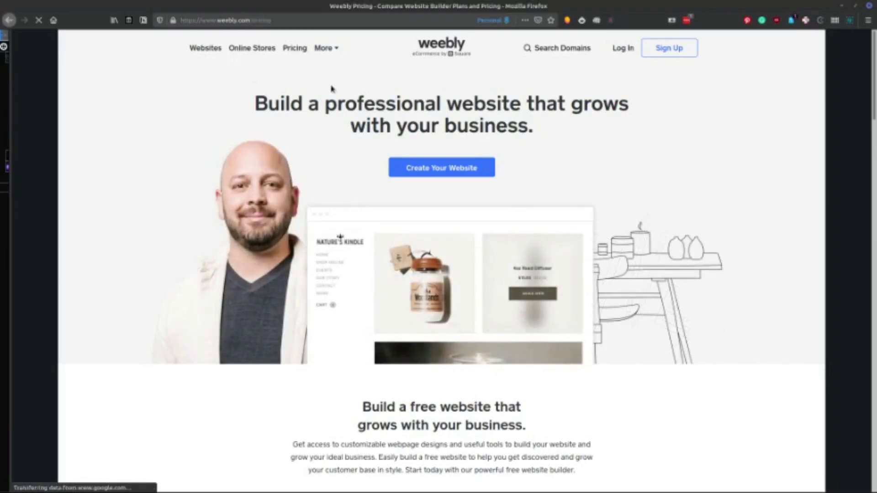
scroll(290, 184, down, 2)
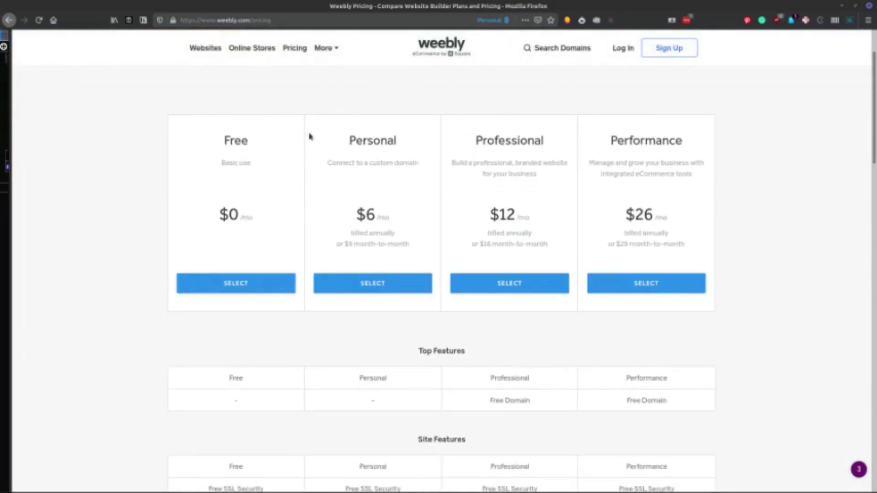
drag(339, 244, 366, 245)
click(366, 244)
scroll(432, 237, down, 3)
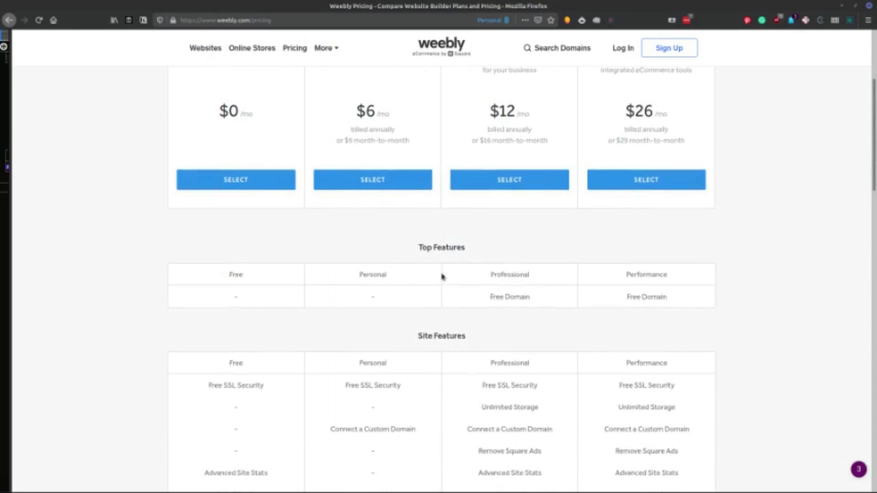
scroll(442, 274, up, 3)
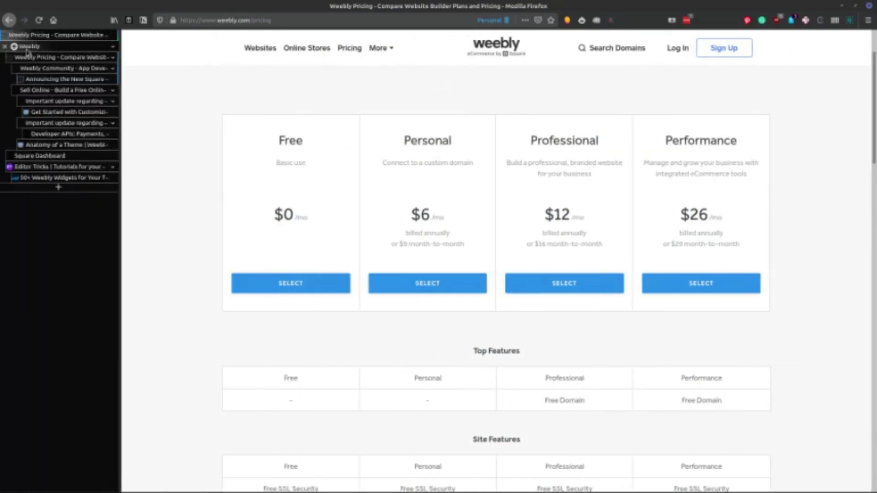
Switch to the site editor and scroll through the SITE-07D 'Table for Three' restaurant home page
click(39, 49)
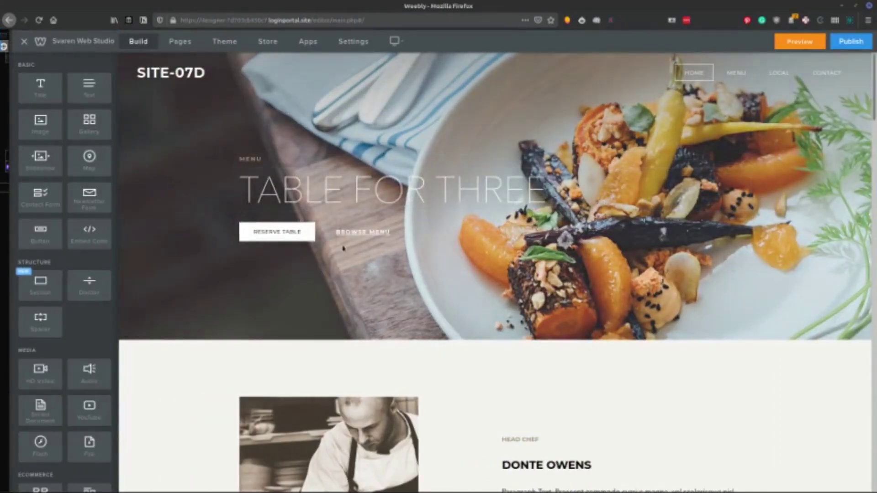
scroll(479, 237, down, 3)
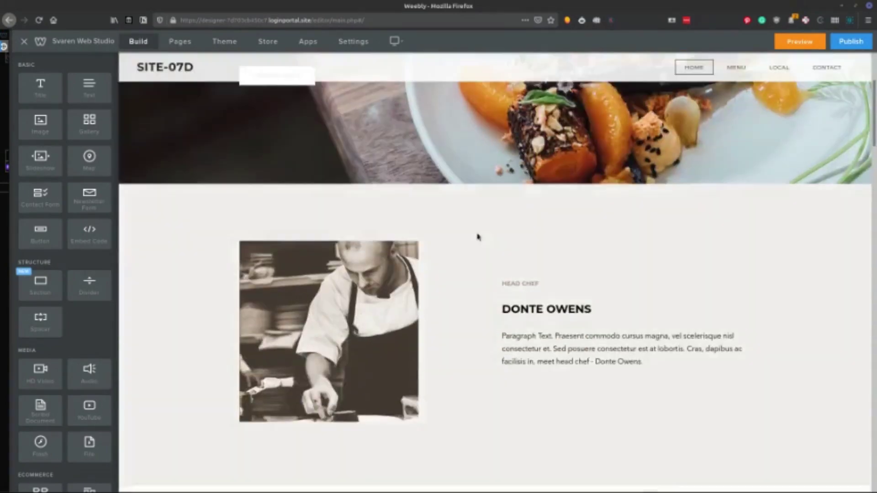
scroll(478, 237, down, 7)
scroll(566, 227, up, 9)
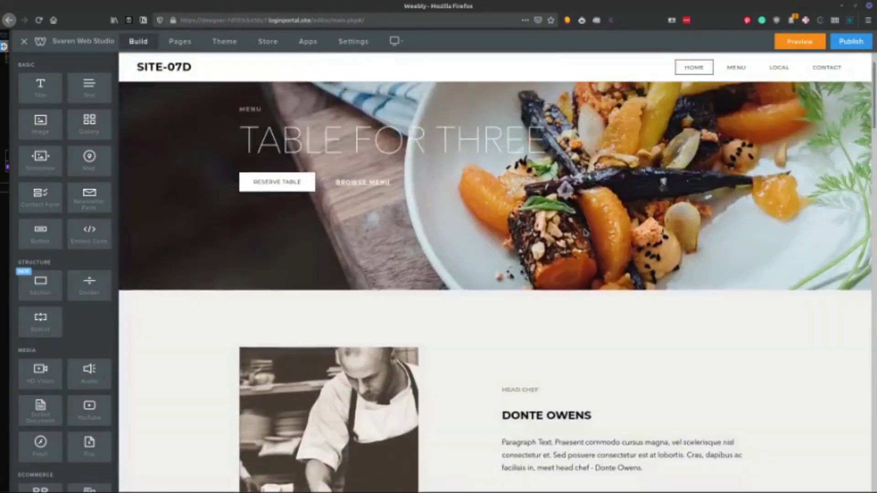
scroll(586, 232, up, 2)
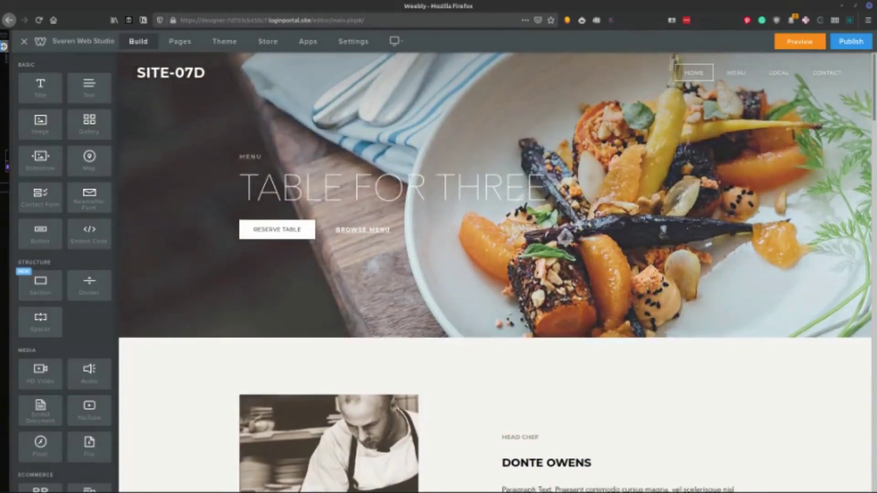
scroll(687, 145, down, 10)
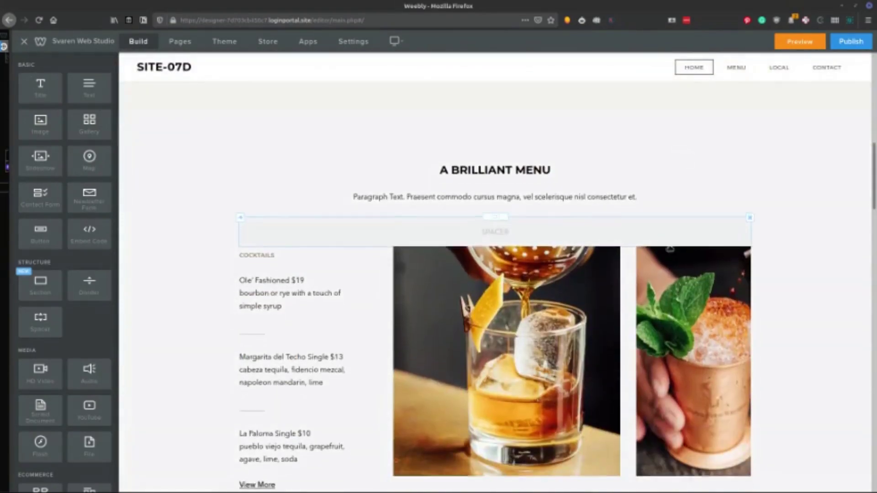
scroll(674, 250, up, 9)
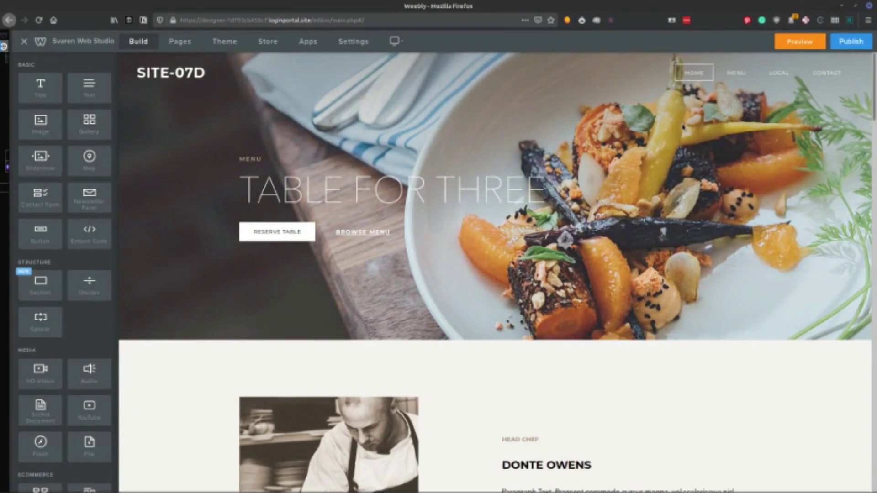
scroll(613, 156, down, 3)
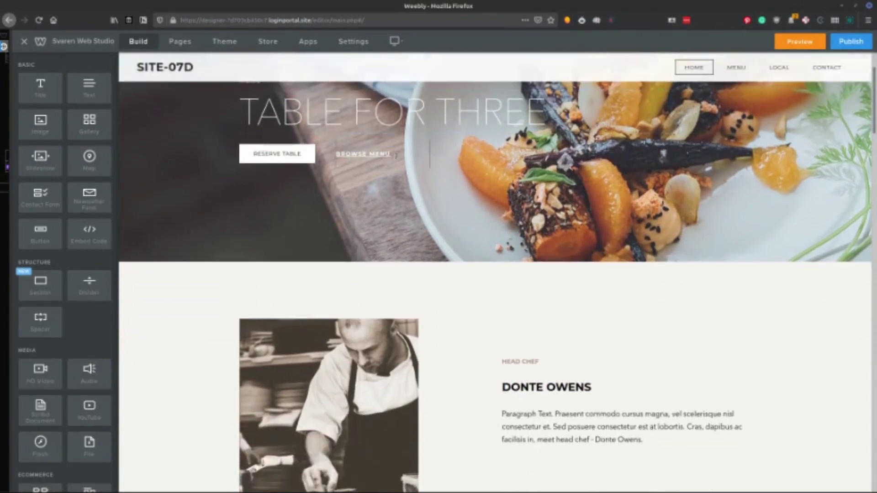
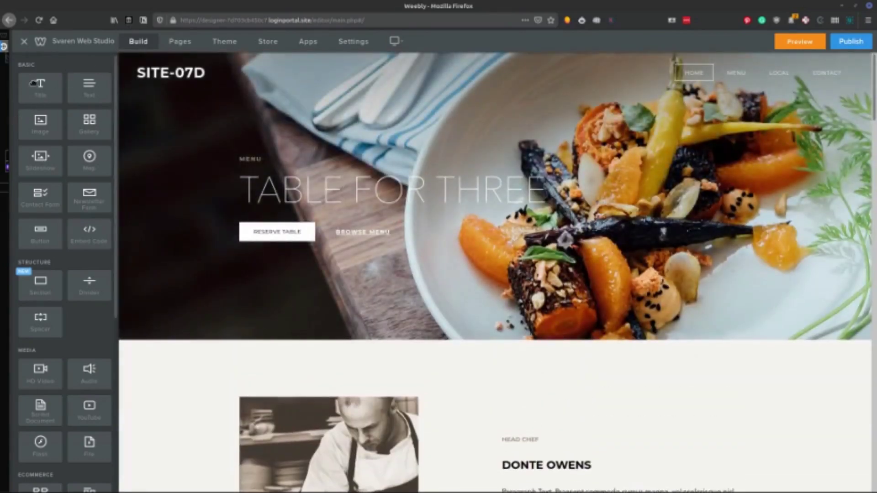
Place a Title block under the TABLE FOR THREE heading and type 'Subtitle' into it
drag(33, 83, 372, 204)
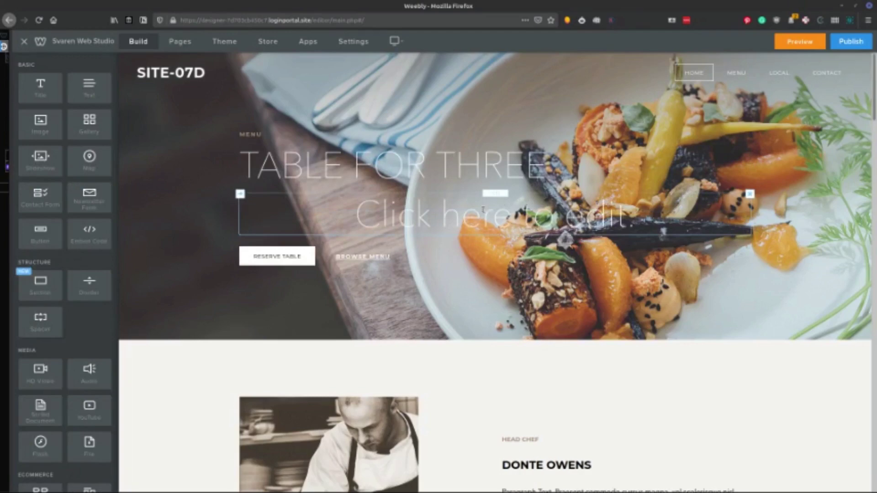
click(483, 210)
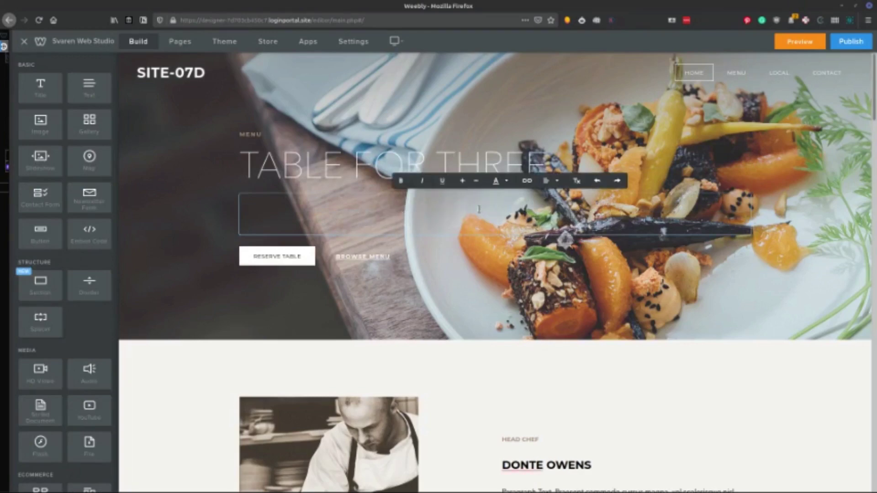
text(Subtitl)
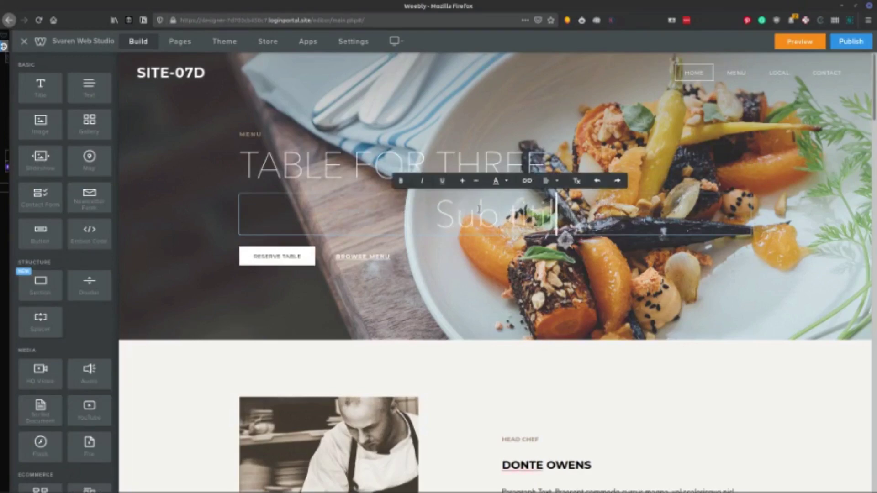
text(e)
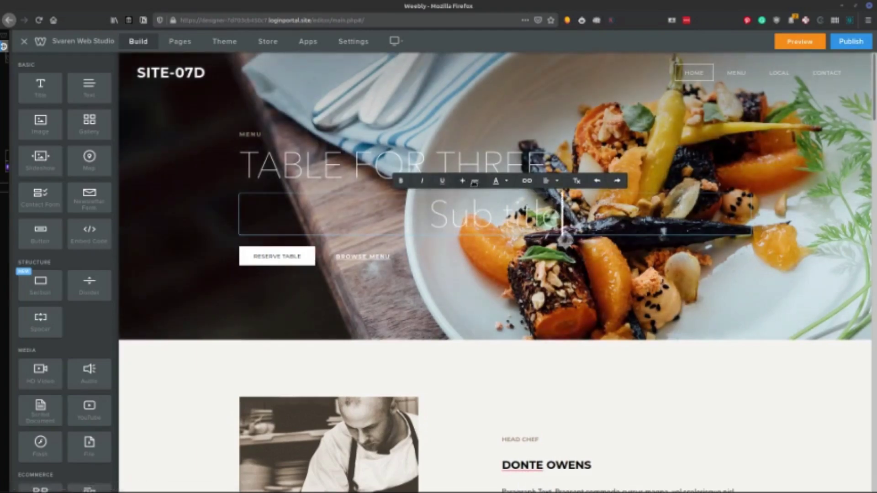
key(ctrl+a)
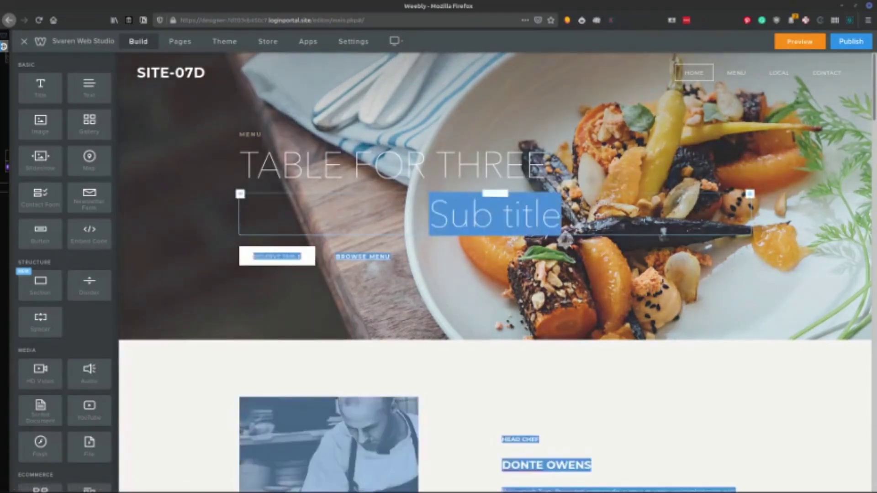
Select the entire Sub title line in the hero
key(Left)
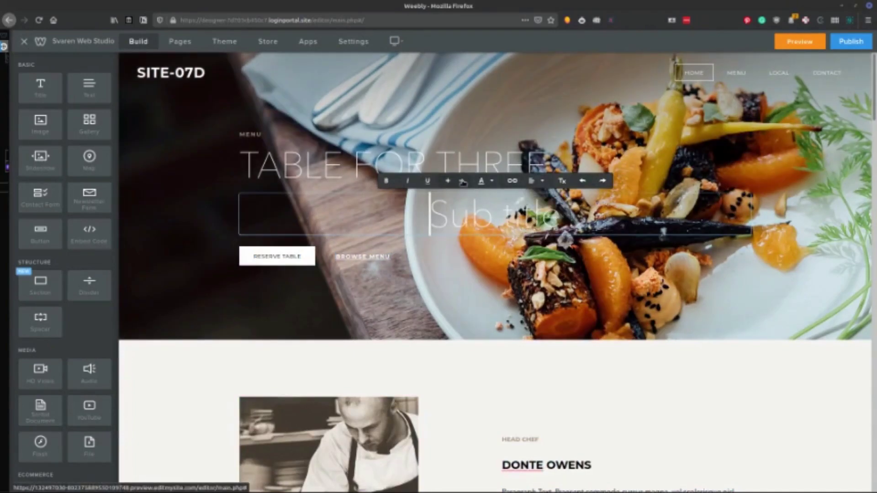
key(ctrl+a)
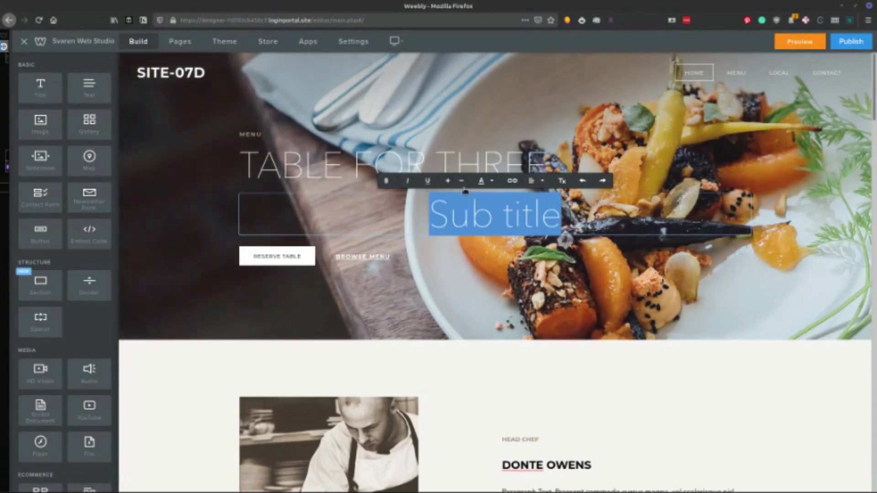
key(Left)
key(ctrl+a)
double_click(462, 203)
click(463, 203)
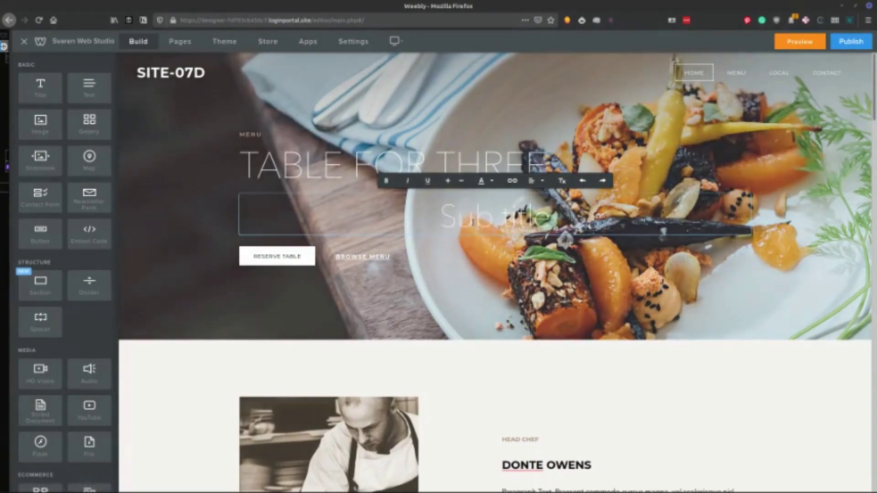
triple_click(464, 203)
Adjust the Sub title font size to a smaller setting
click(461, 181)
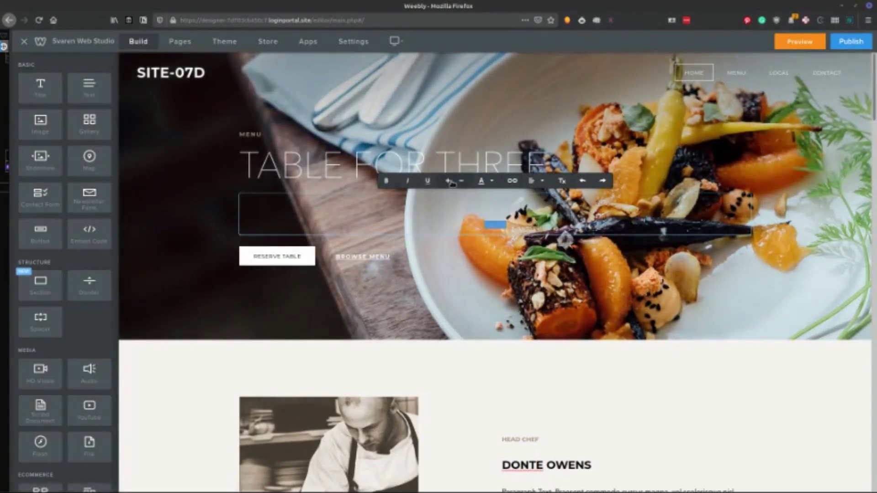
click(447, 182)
click(447, 181)
click(447, 181)
click(447, 181)
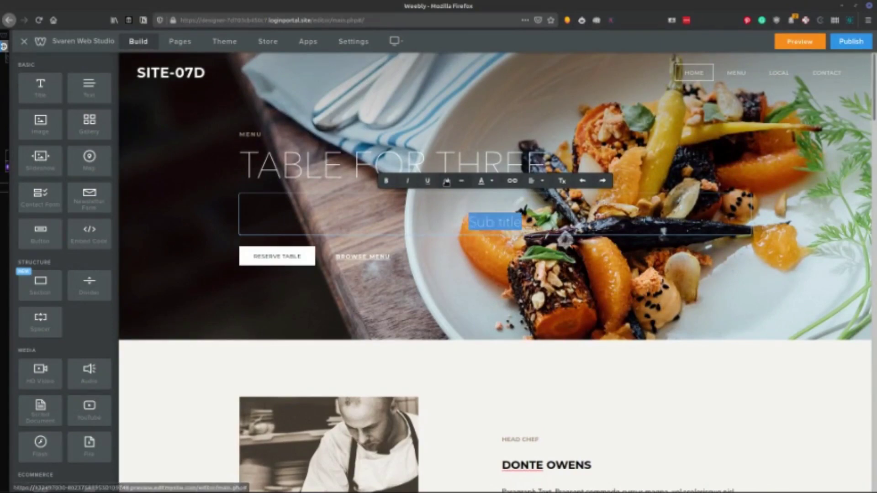
click(446, 181)
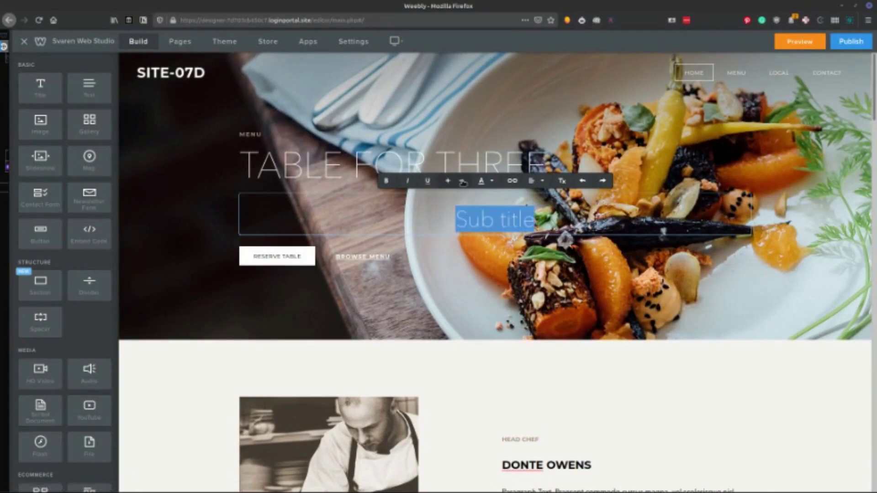
click(463, 182)
Left-align the Sub title text and deselect it
click(542, 181)
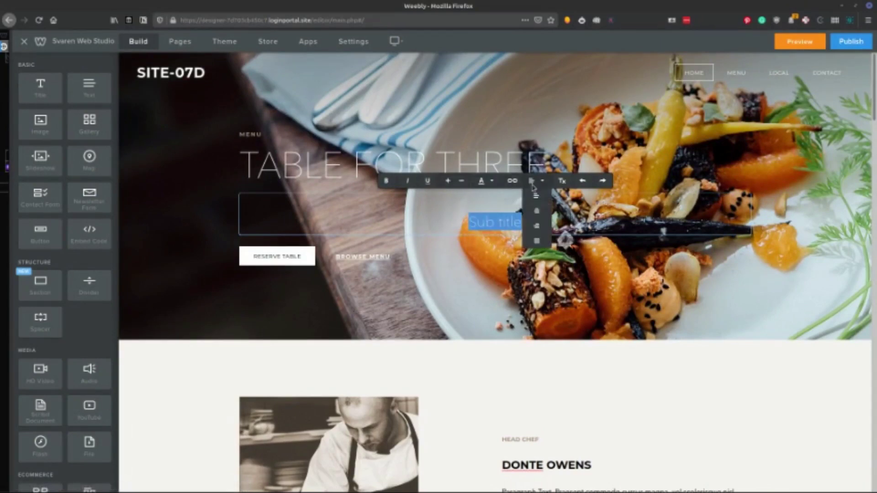
click(535, 193)
click(292, 222)
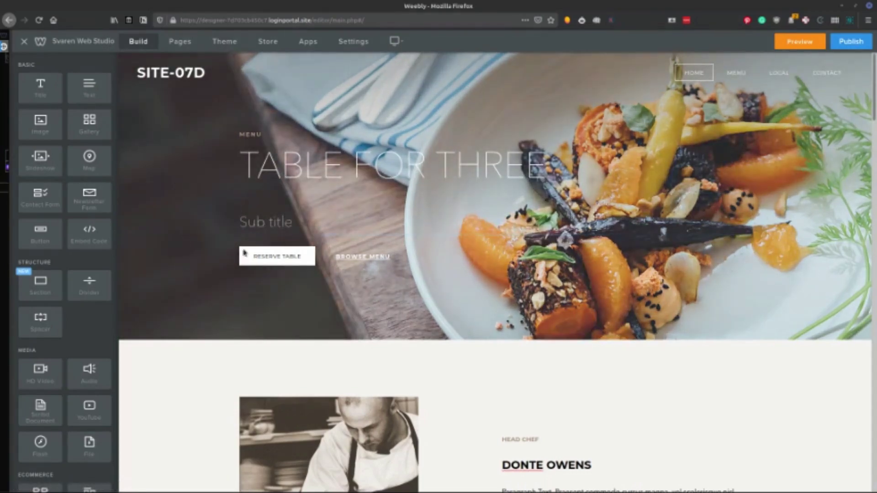
Add a Button element below the head chef bio paragraph next to the chef photo
mouse_move(76, 83)
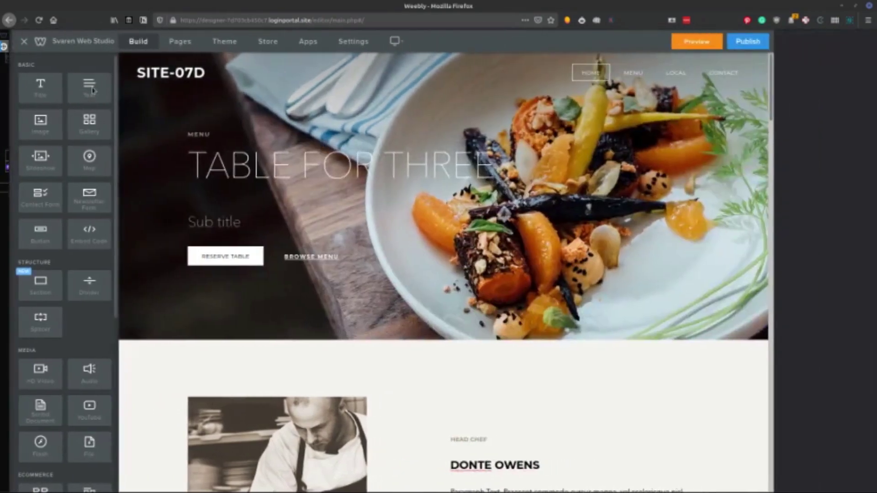
scroll(75, 194, down, 5)
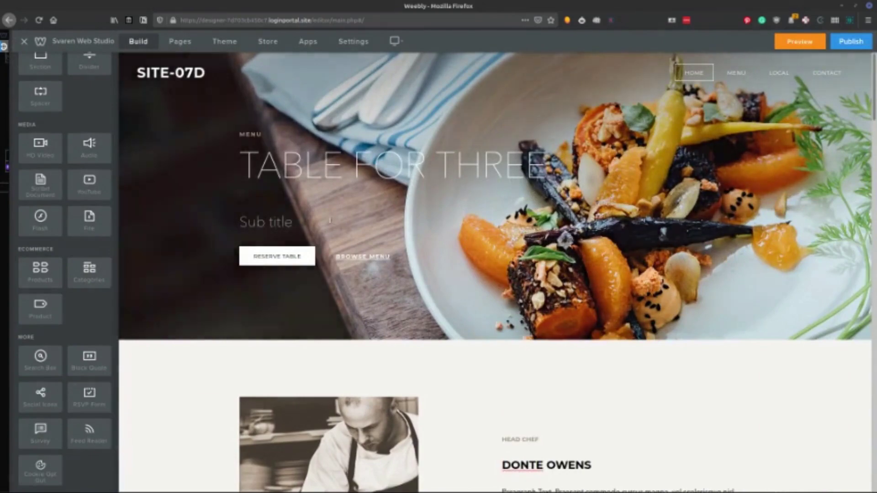
scroll(121, 209, down, 6)
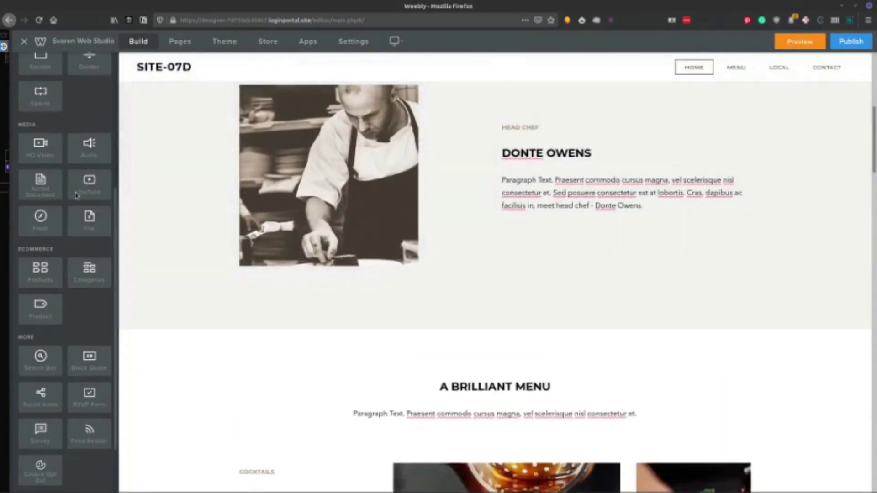
scroll(68, 178, up, 3)
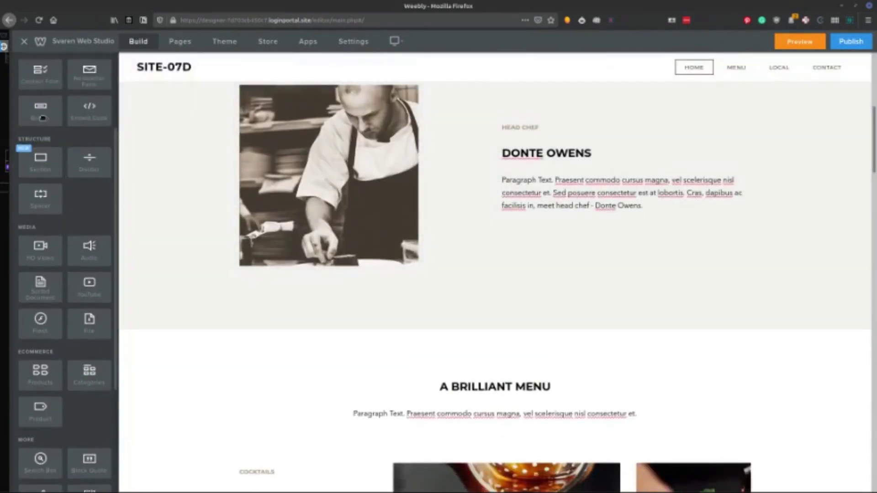
drag(42, 118, 615, 236)
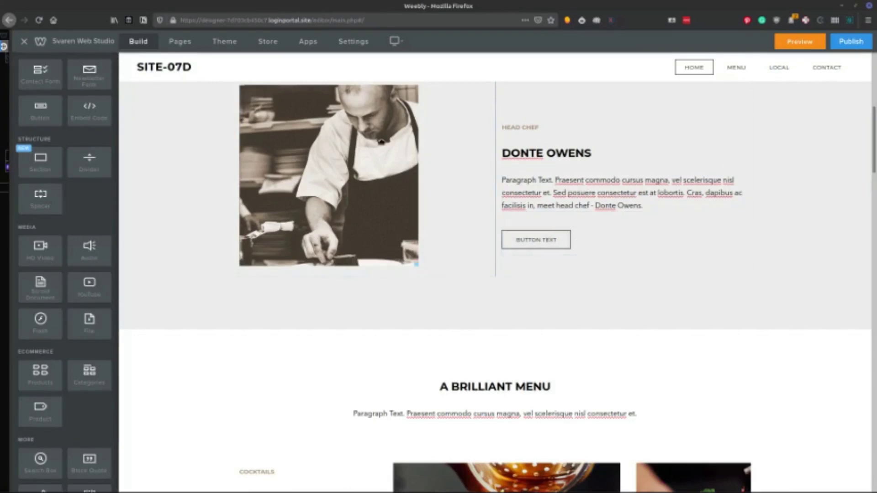
scroll(218, 108, up, 3)
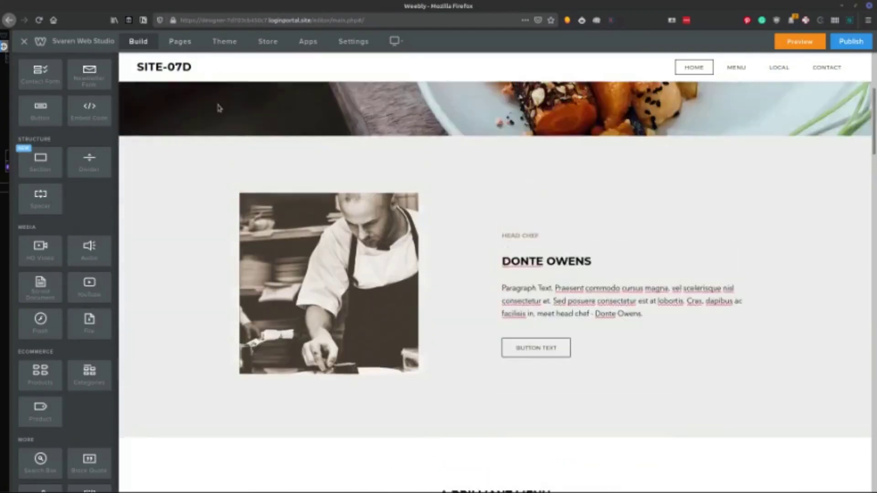
scroll(220, 110, up, 5)
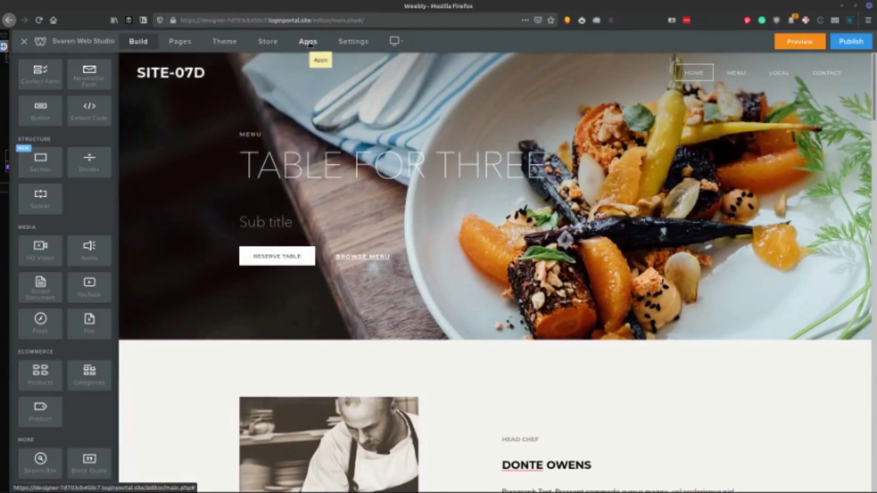
Return to the hero banner and open the editor's Apps section
click(310, 44)
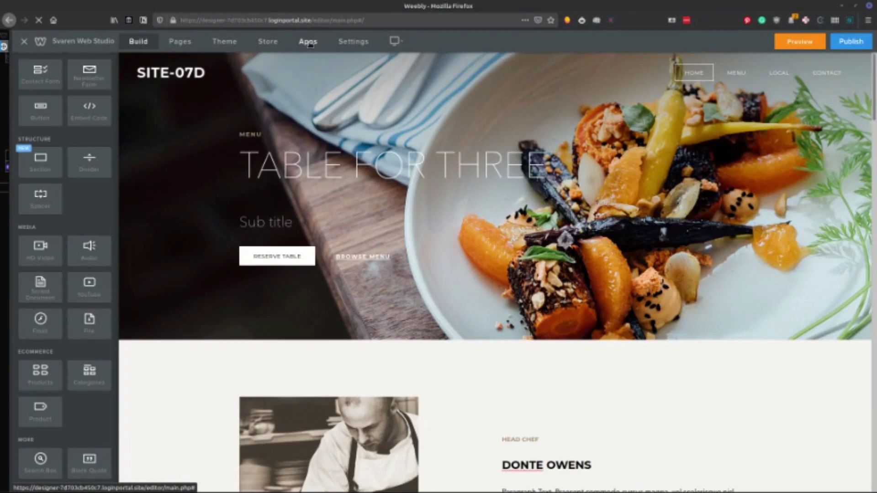
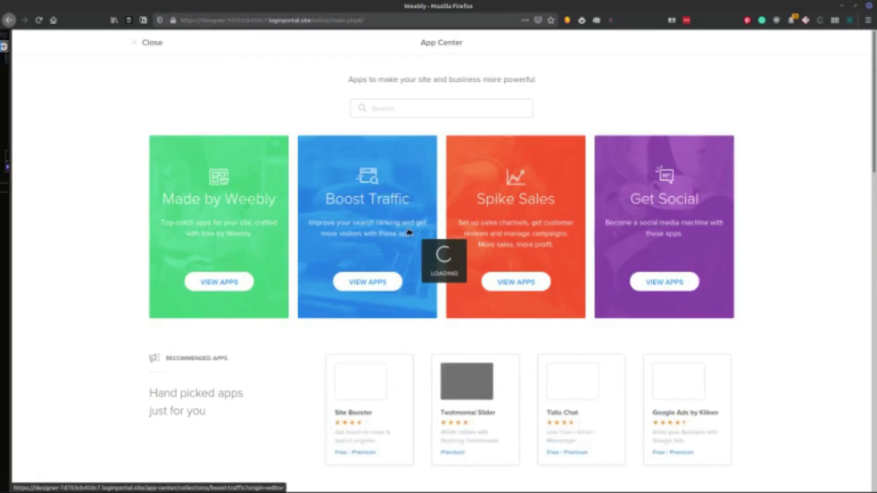
Browse the All Apps grid, then filter the App Center listing to the Social category
scroll(409, 232, down, 8)
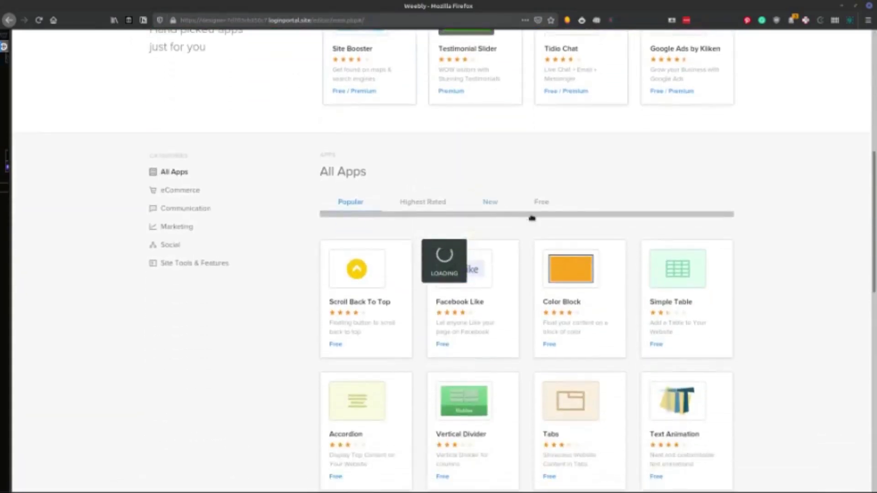
scroll(298, 260, down, 1)
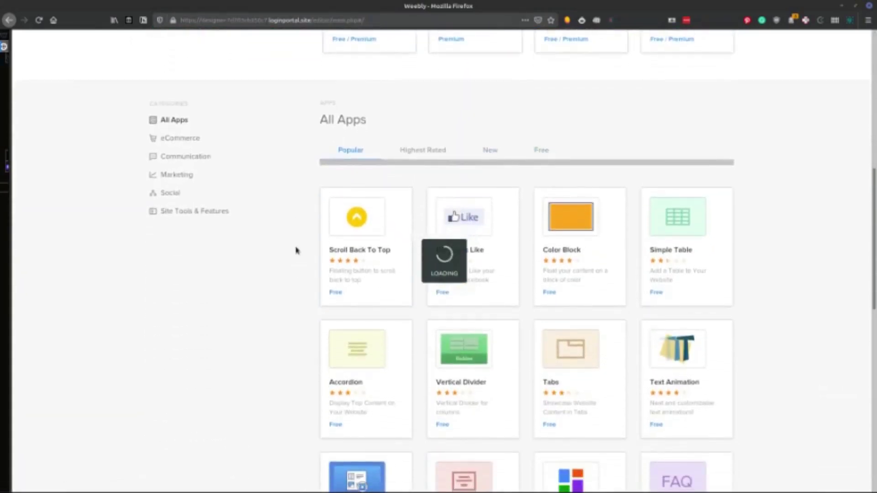
scroll(319, 229, down, 4)
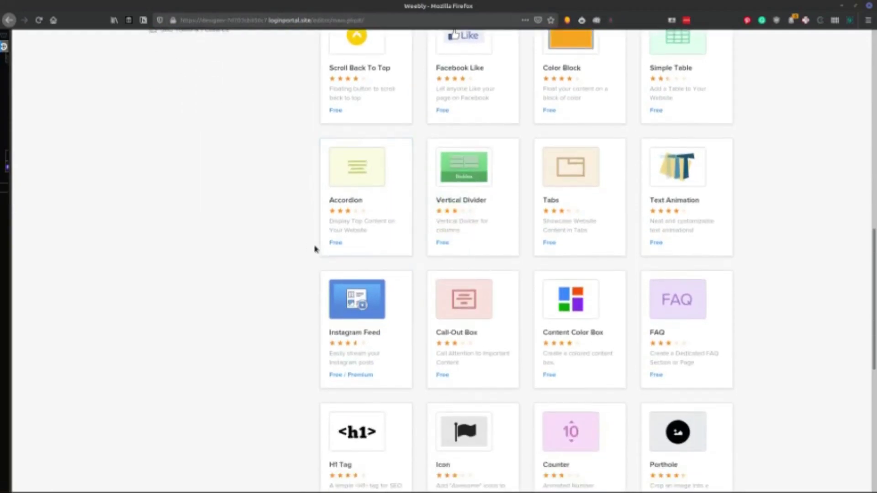
scroll(313, 246, down, 2)
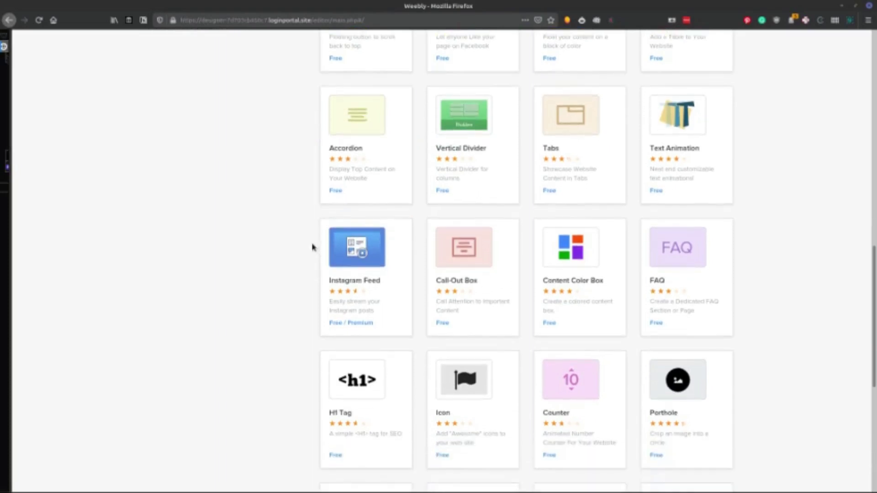
scroll(309, 244, up, 10)
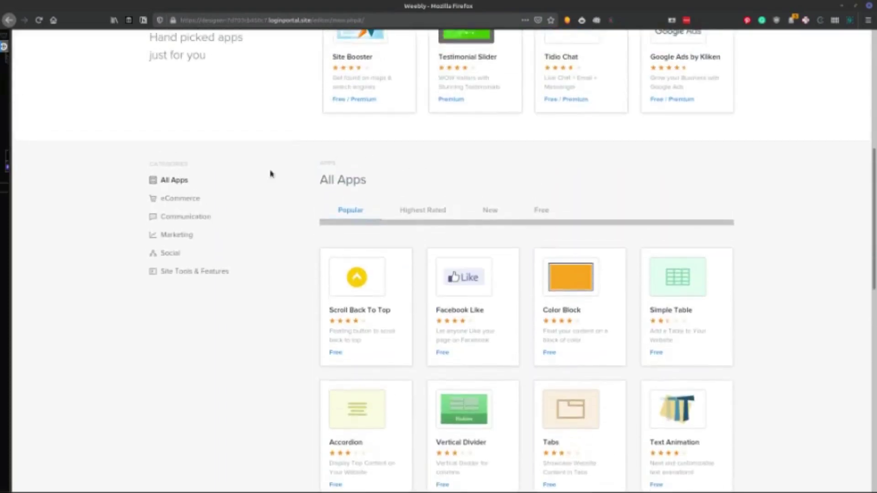
click(177, 272)
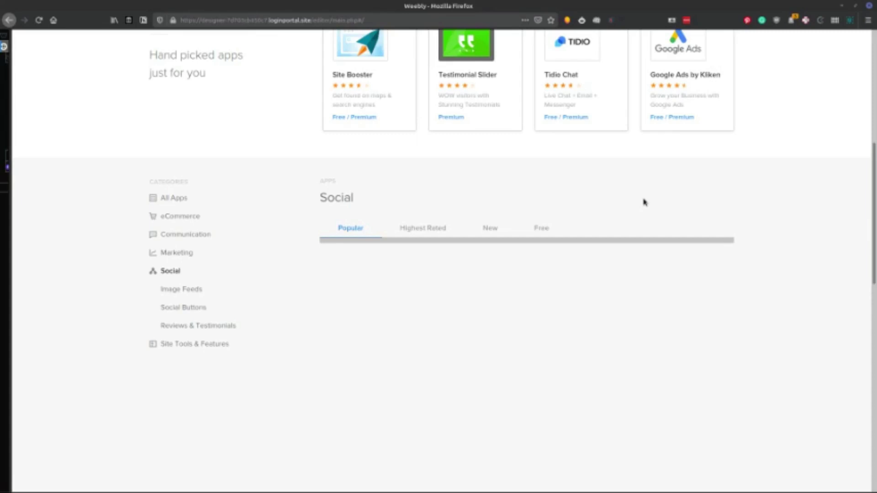
scroll(637, 225, down, 2)
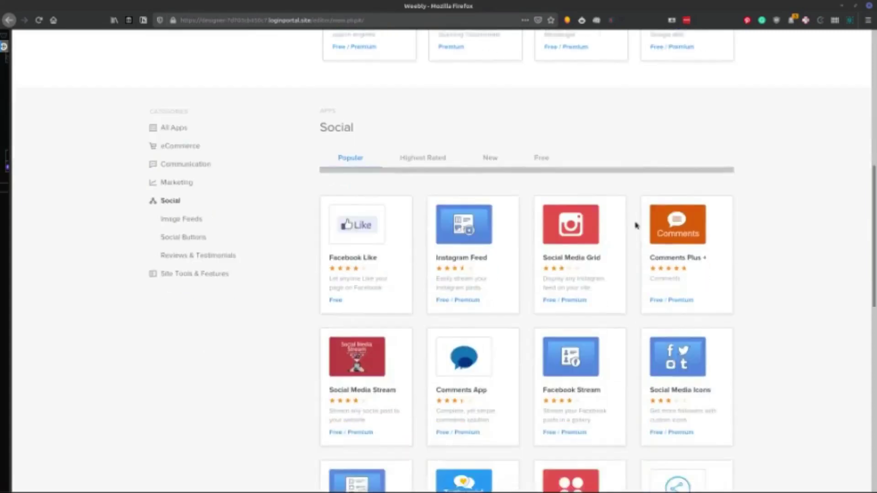
scroll(716, 256, down, 4)
scroll(366, 190, up, 4)
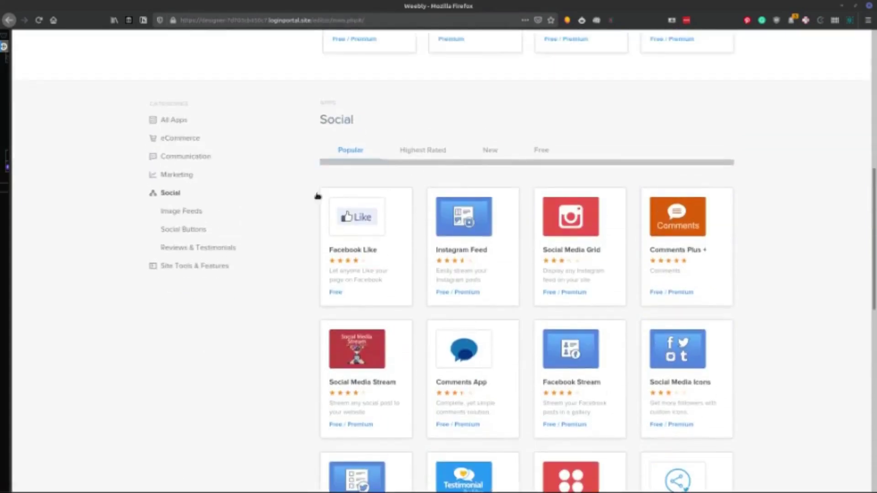
scroll(302, 195, up, 3)
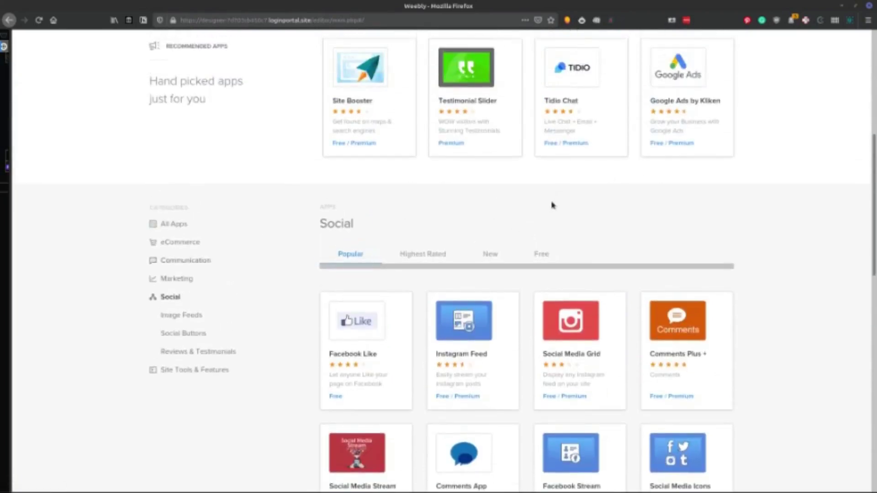
scroll(509, 212, up, 8)
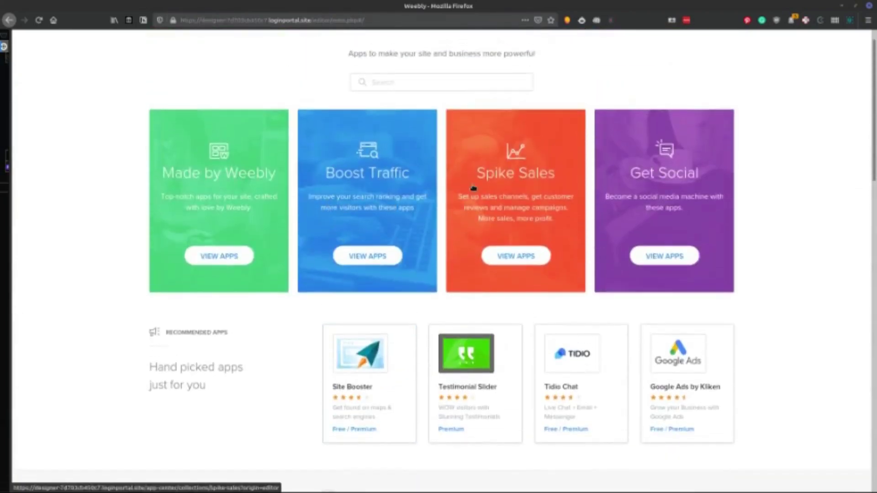
mouse_move(5, 46)
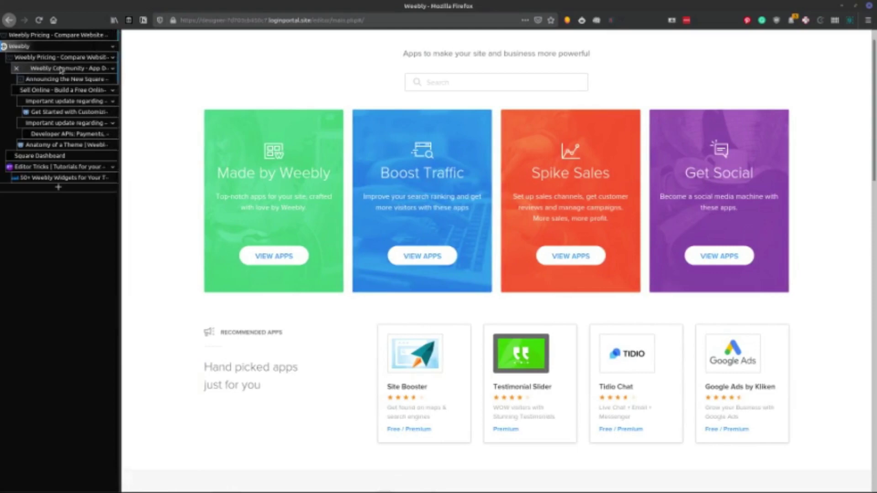
Switch to the 'Important update regarding Weebly App Center' post and skim its opening text
click(64, 80)
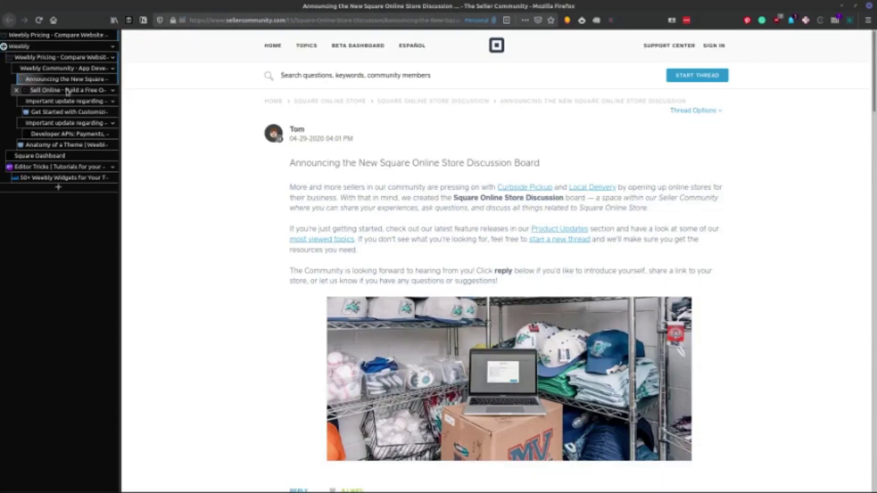
click(66, 101)
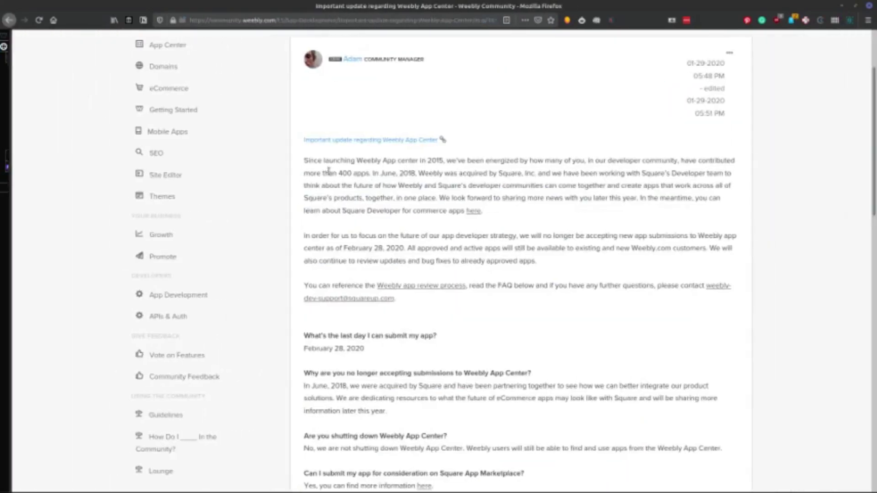
drag(303, 160, 405, 160)
click(385, 247)
scroll(372, 309, down, 2)
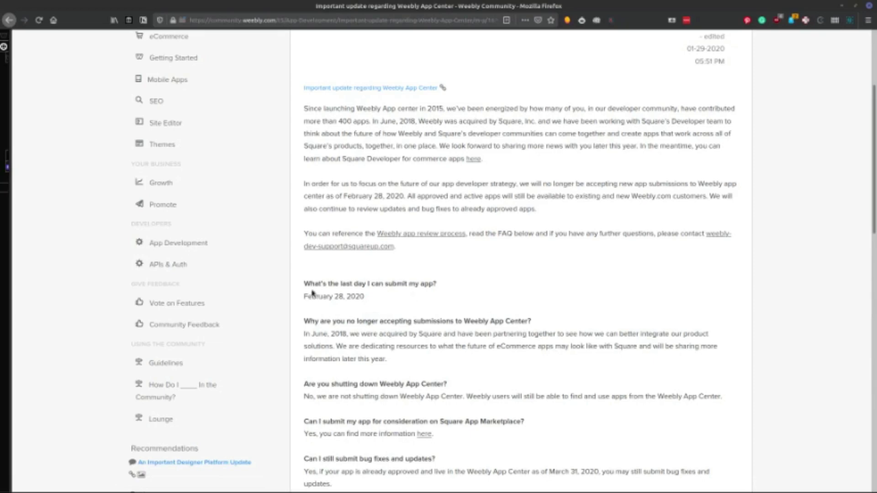
Read the post's date and FAQ answer block, highlighting passages along the way
scroll(597, 196, up, 2)
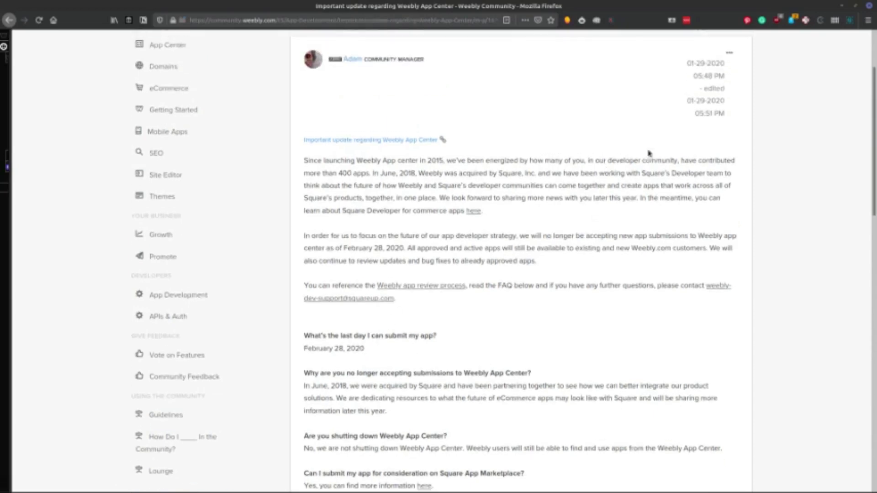
drag(691, 63, 730, 65)
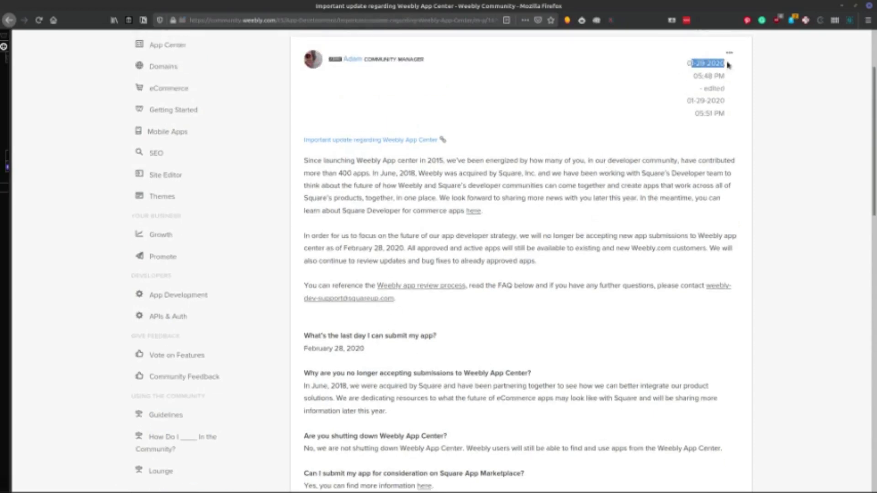
click(480, 180)
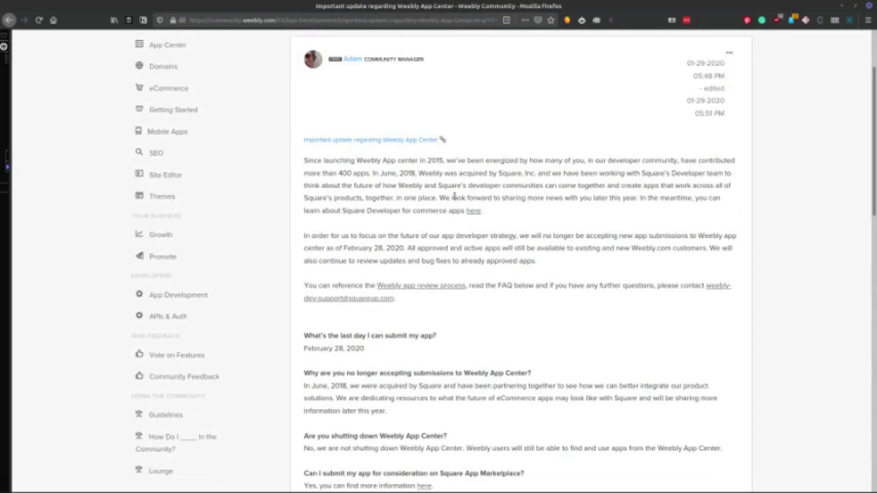
triple_click(306, 359)
click(393, 357)
scroll(371, 320, down, 4)
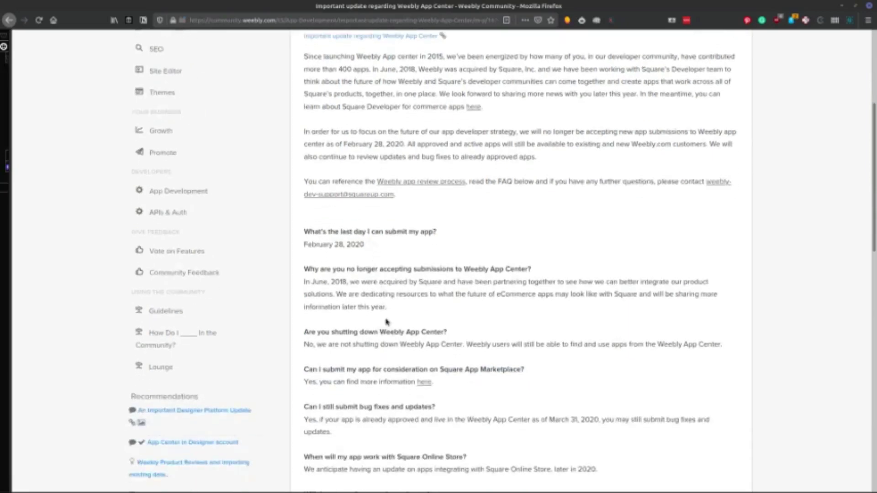
Highlight parts of the June 2018 FAQ answer, including the year and the solutions line
drag(306, 283, 396, 292)
click(392, 293)
double_click(335, 281)
click(388, 284)
drag(343, 296, 645, 297)
click(500, 296)
click(588, 294)
click(634, 295)
Read further through the FAQ, then switch to the 'Announcing the New Square Online Store Discussion Board' thread
scroll(384, 297, down, 2)
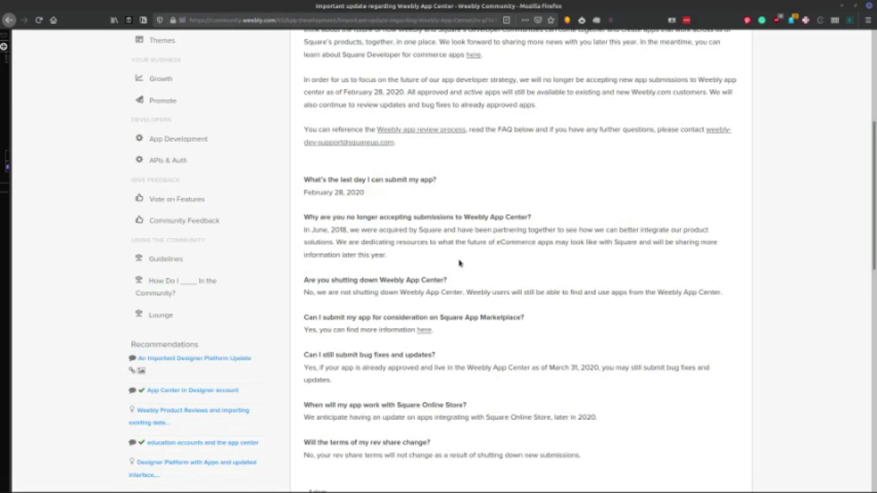
mouse_move(2, 190)
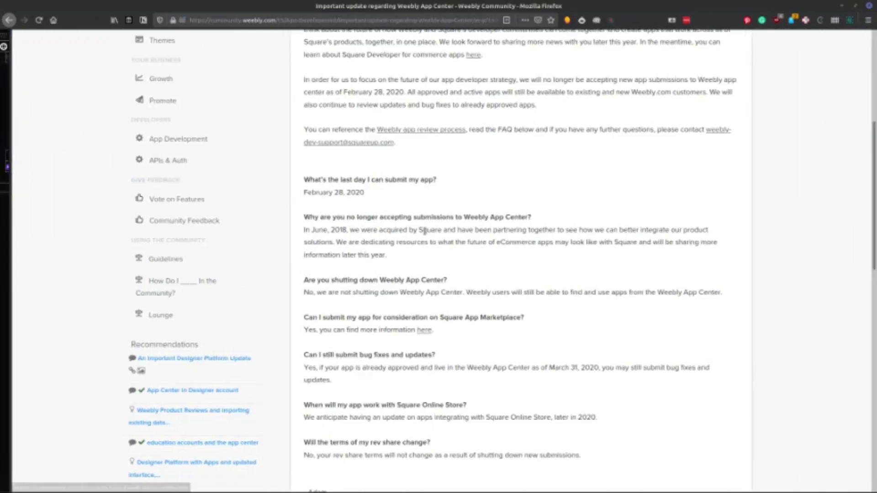
scroll(437, 263, down, 2)
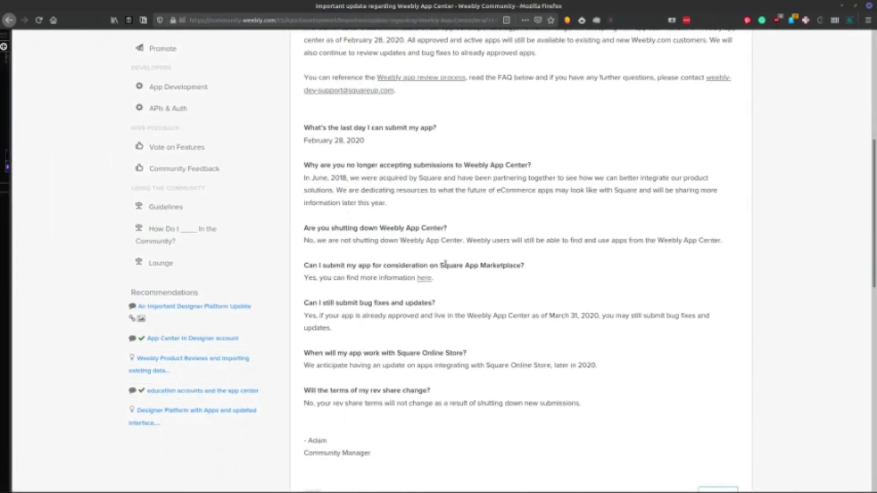
drag(442, 264, 524, 265)
click(521, 266)
drag(465, 166, 531, 165)
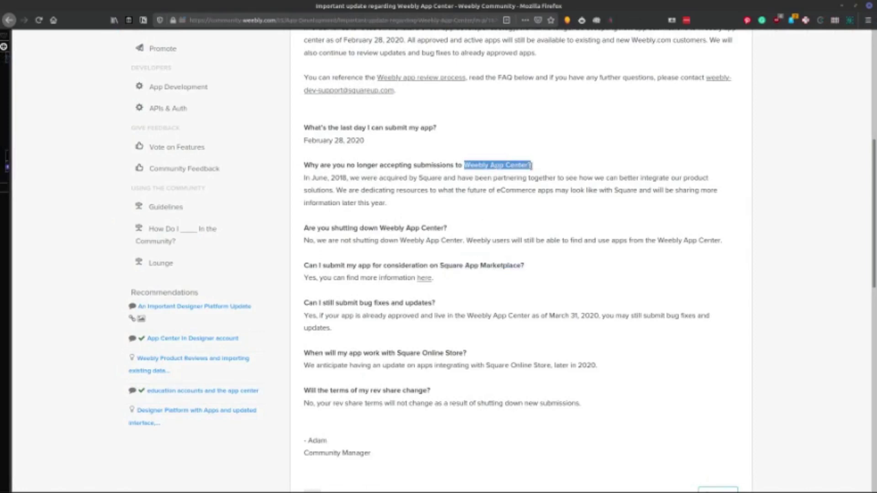
click(498, 187)
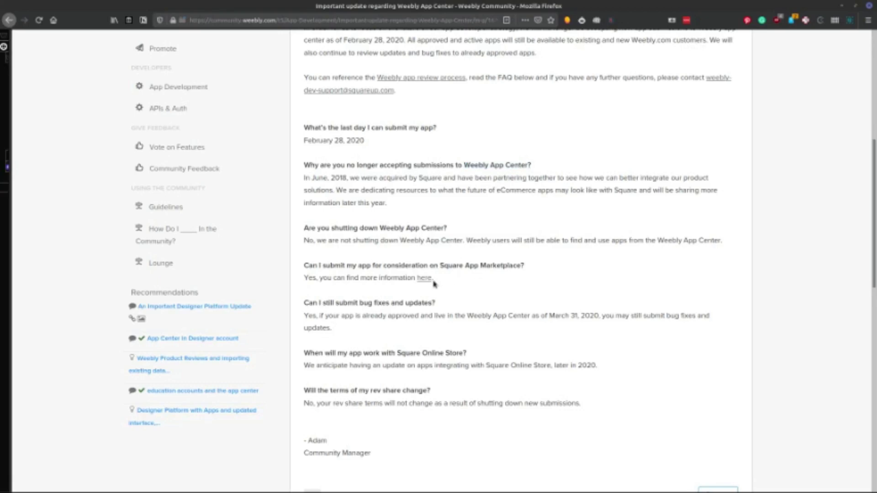
mouse_move(7, 92)
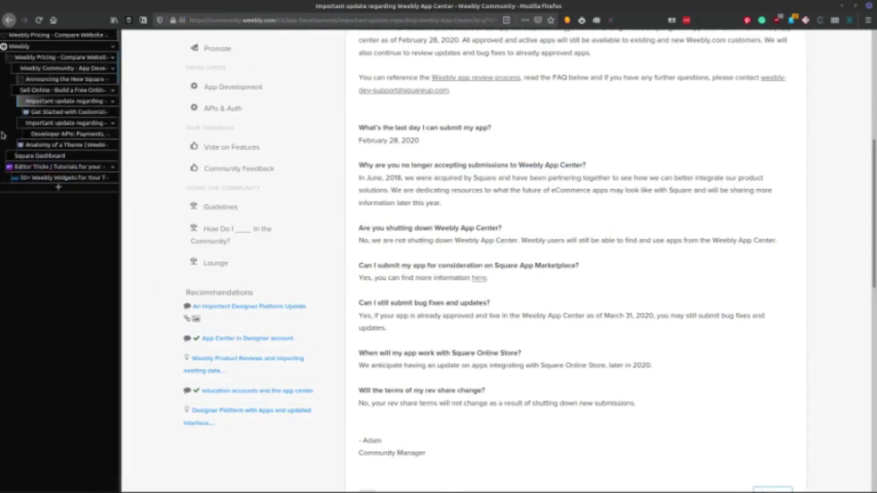
click(57, 80)
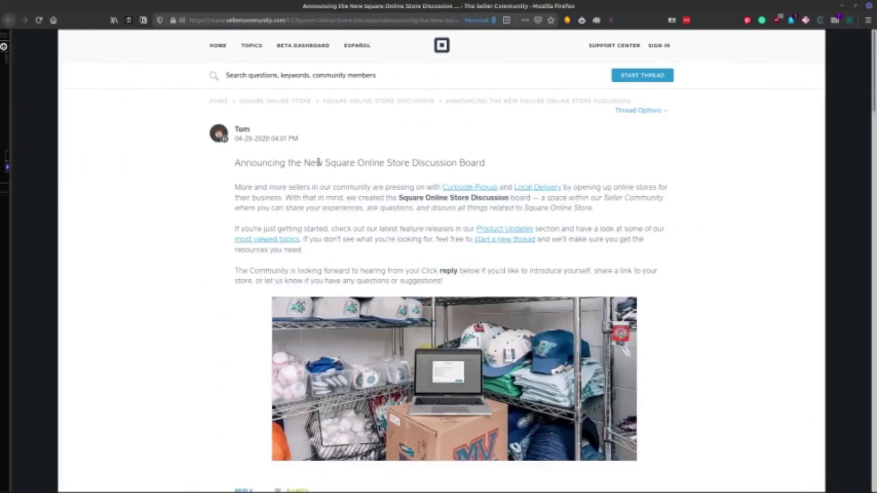
drag(310, 163, 450, 163)
click(276, 204)
scroll(288, 195, down, 7)
scroll(219, 206, up, 7)
scroll(352, 212, down, 1)
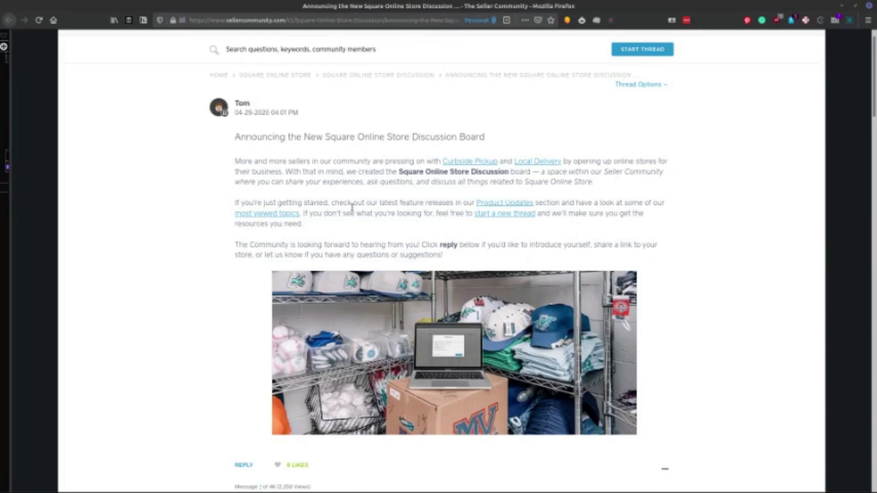
scroll(183, 243, down, 10)
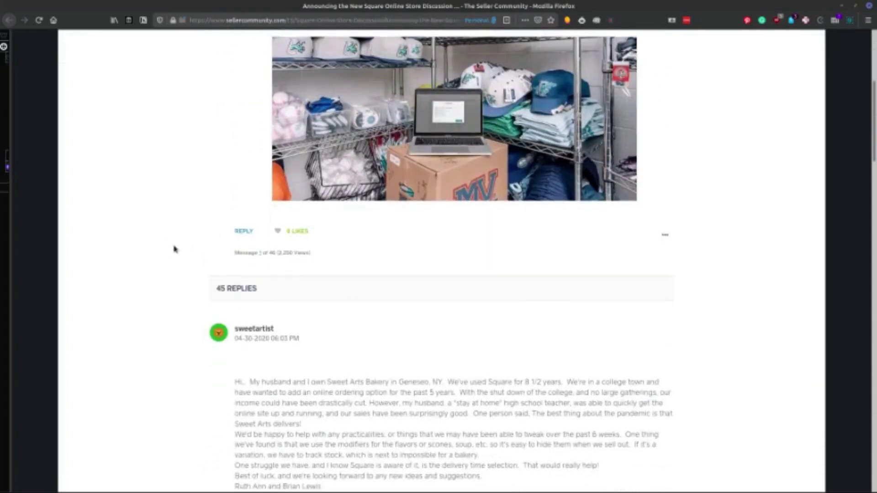
scroll(466, 319, up, 5)
scroll(419, 388, down, 6)
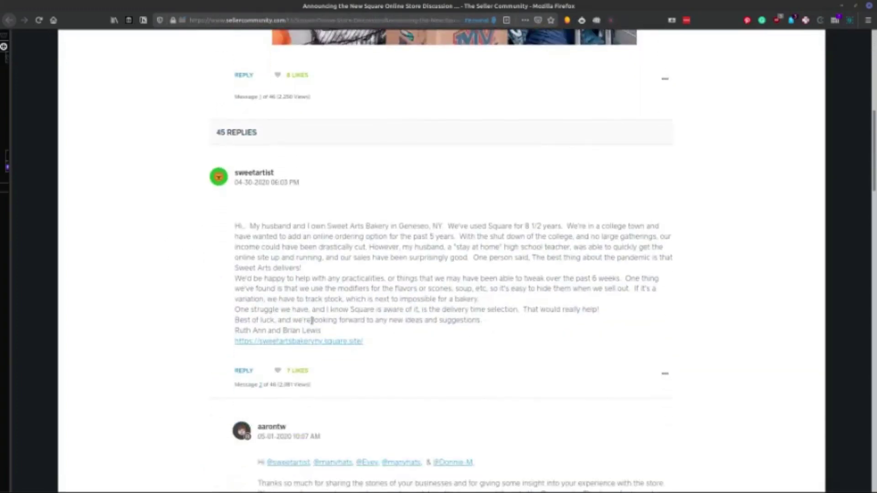
scroll(288, 297, up, 10)
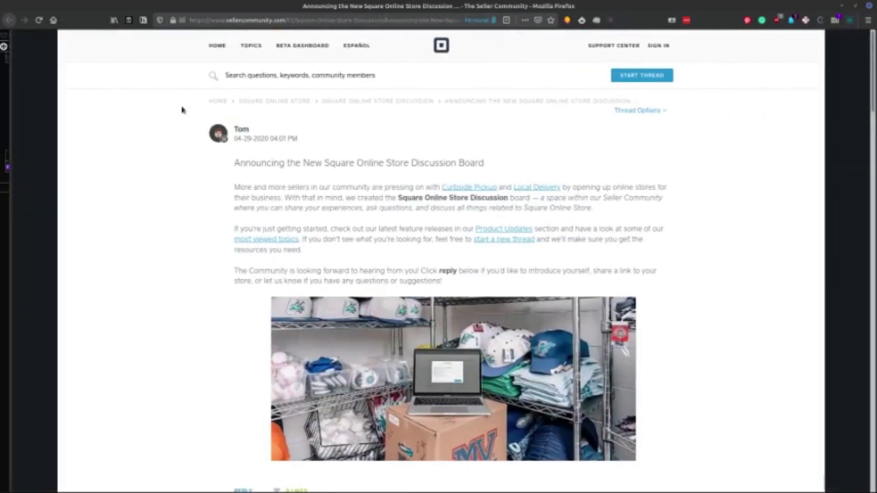
mouse_move(45, 94)
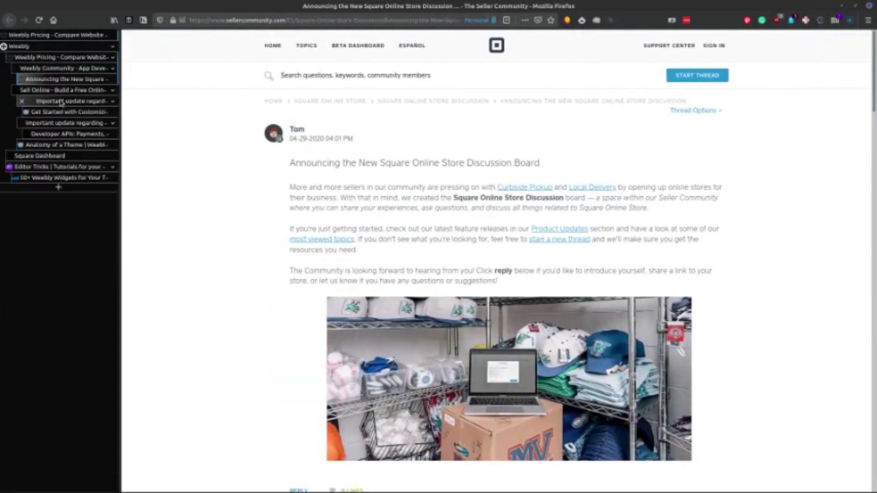
View the Square developer platform page, then switch to the Square Dashboard home
click(76, 135)
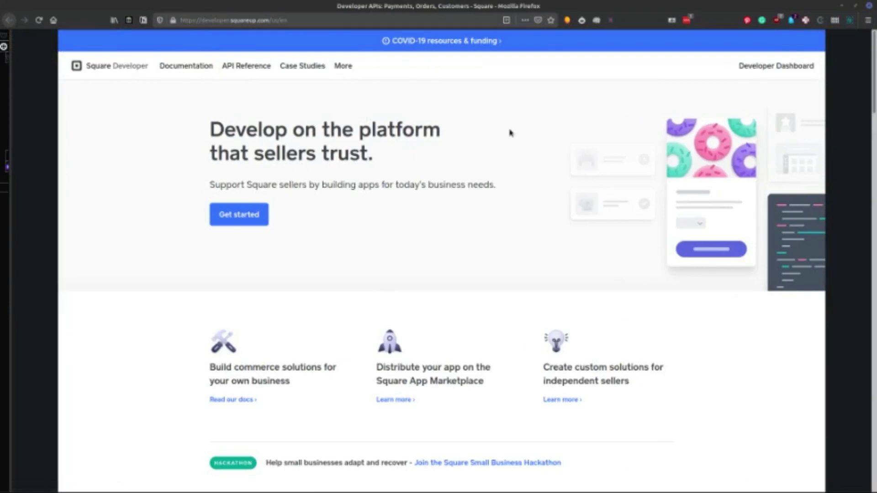
scroll(500, 147, down, 8)
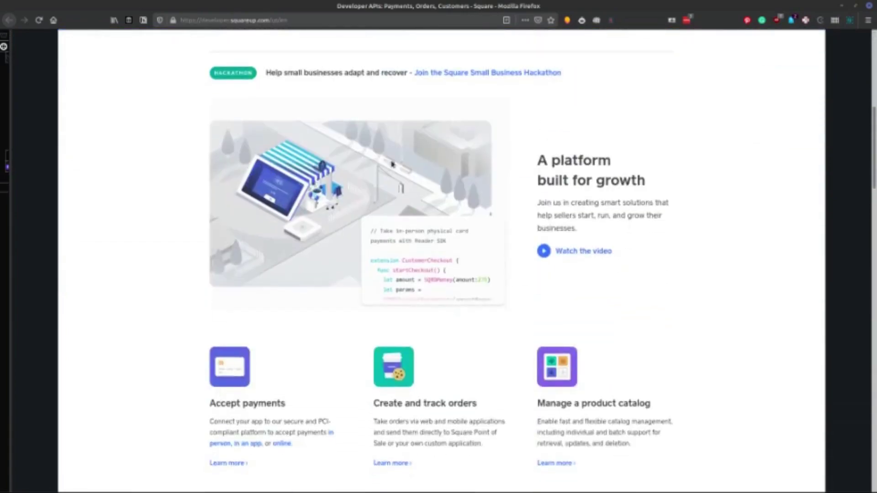
scroll(392, 165, down, 8)
scroll(365, 222, up, 6)
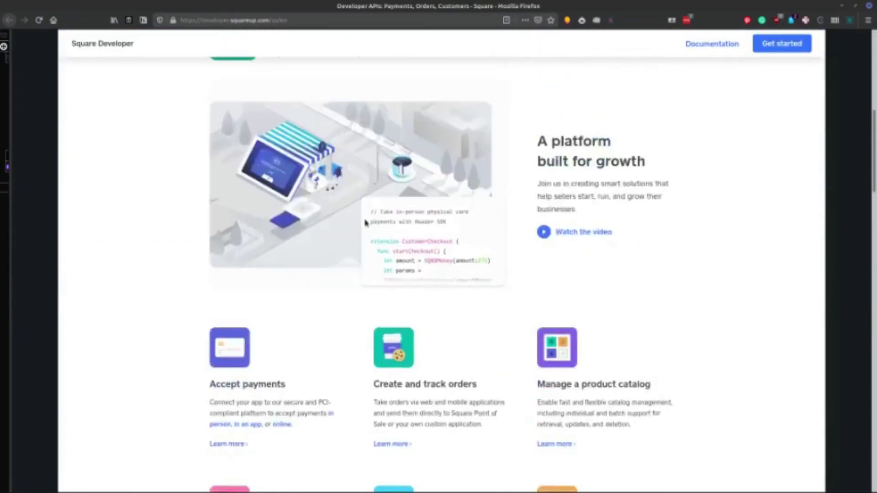
scroll(364, 222, up, 10)
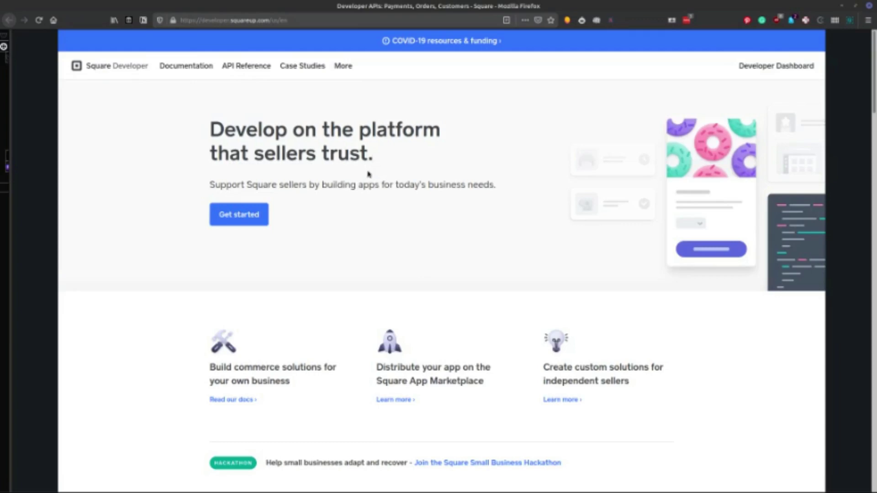
mouse_move(6, 165)
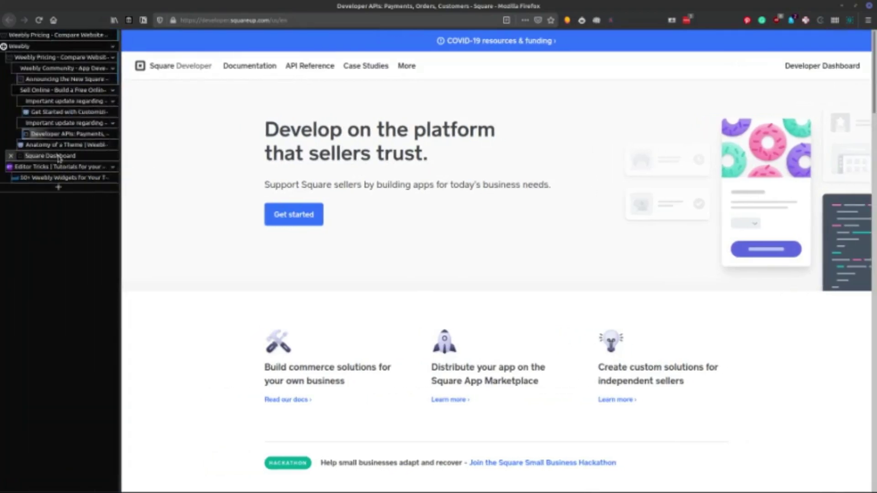
click(50, 156)
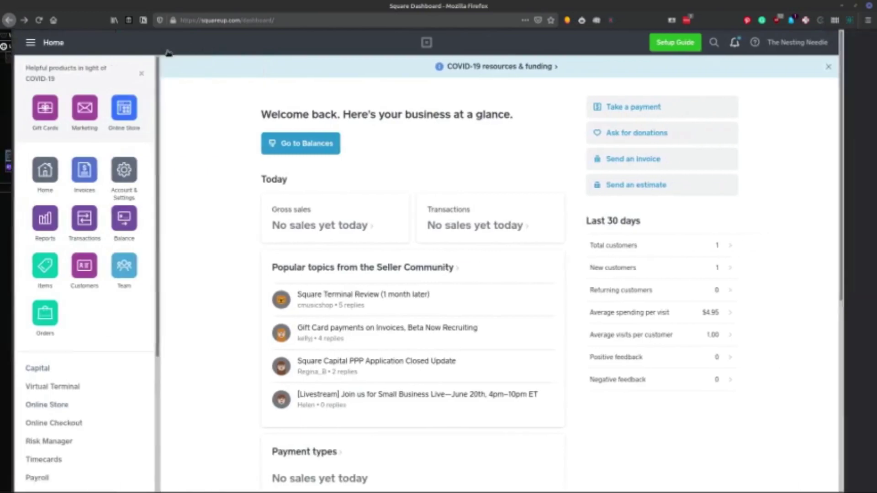
Launch Online Store setup from the dashboard's helpful-products panel, then move to the Weebly tab
click(124, 108)
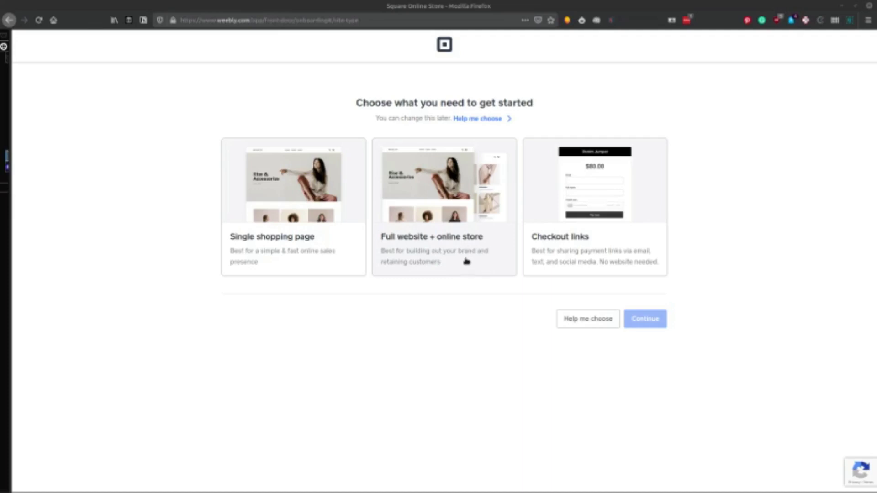
mouse_move(6, 171)
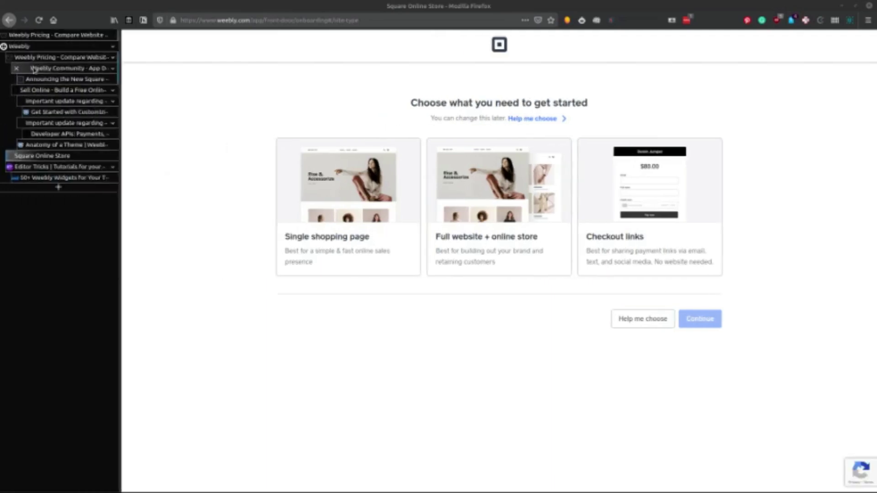
click(41, 48)
Close the Weebly App Center overlay and scroll through the 'Table for Three' restaurant home page
click(41, 58)
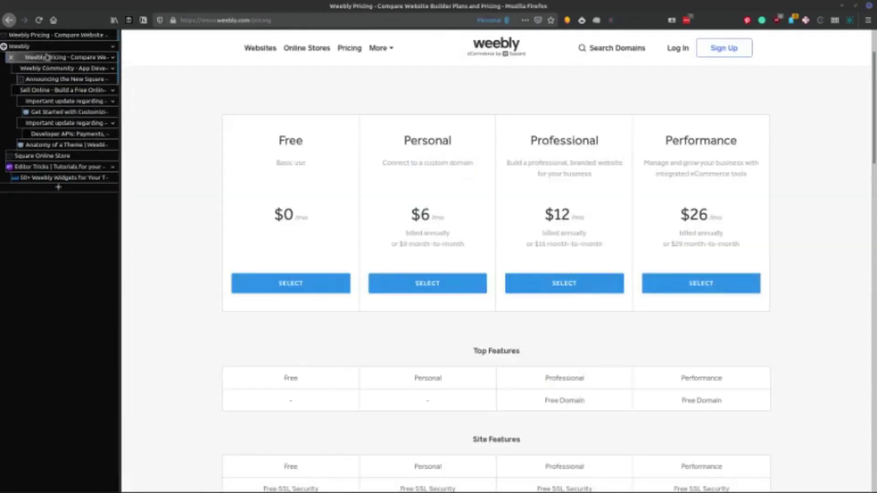
click(29, 47)
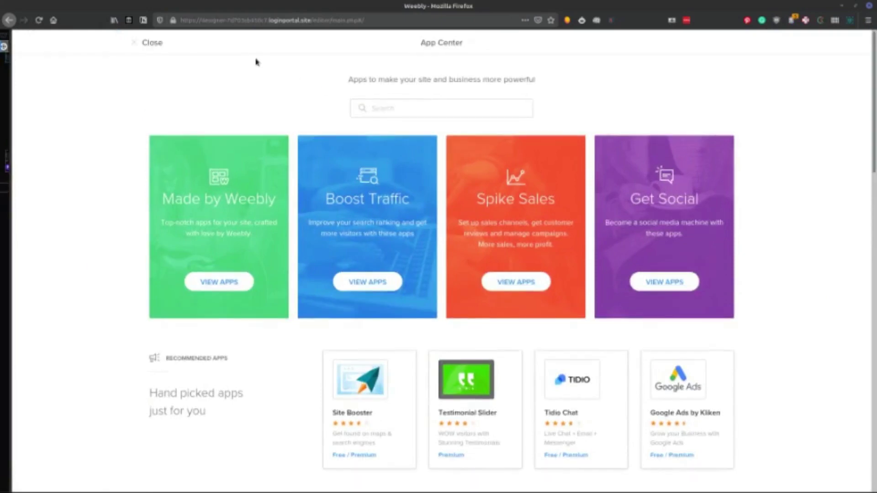
click(147, 42)
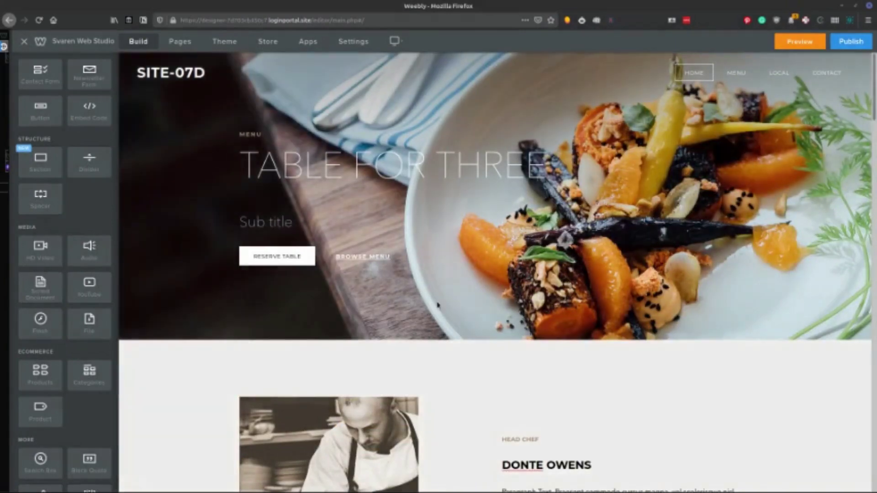
scroll(54, 214, up, 3)
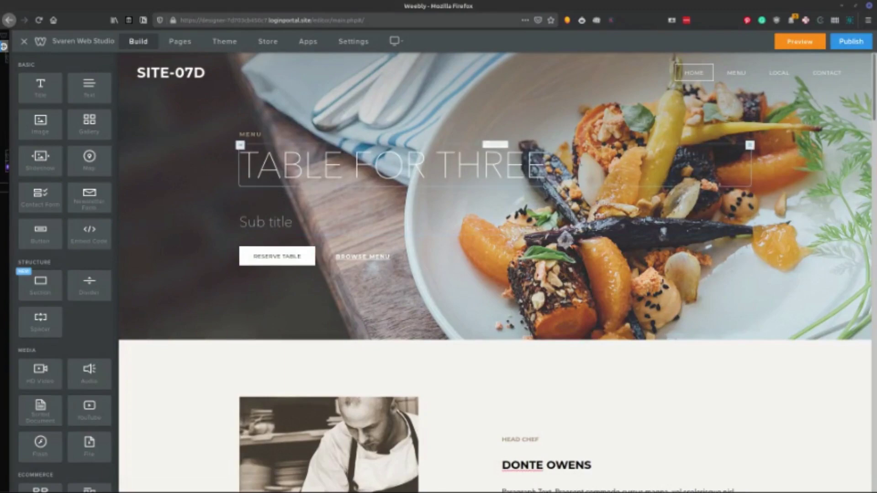
scroll(573, 257, down, 3)
scroll(573, 257, down, 7)
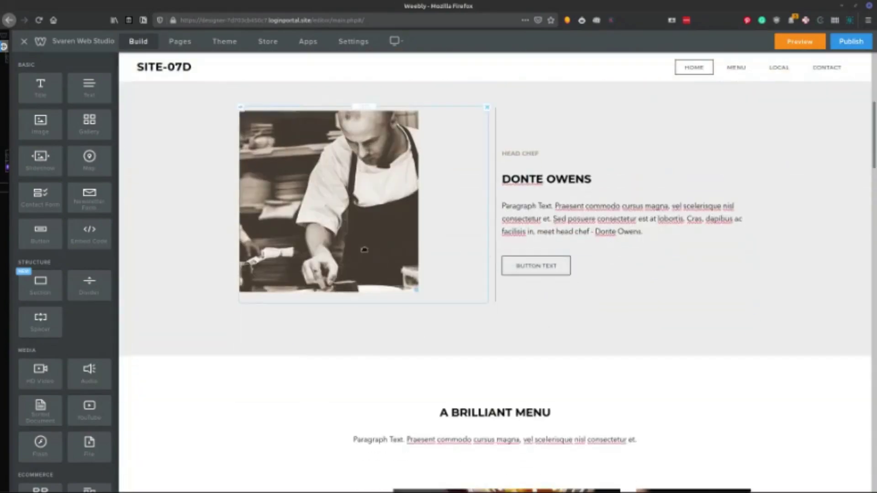
scroll(594, 155, up, 10)
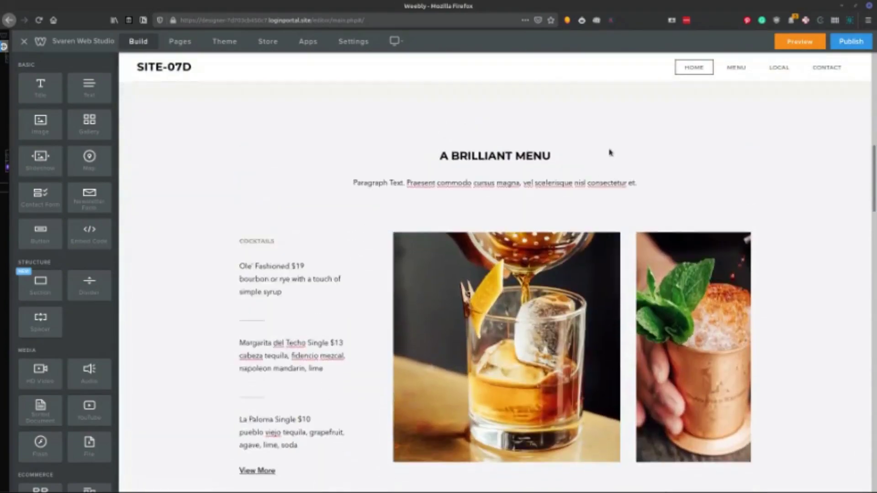
scroll(452, 101, up, 2)
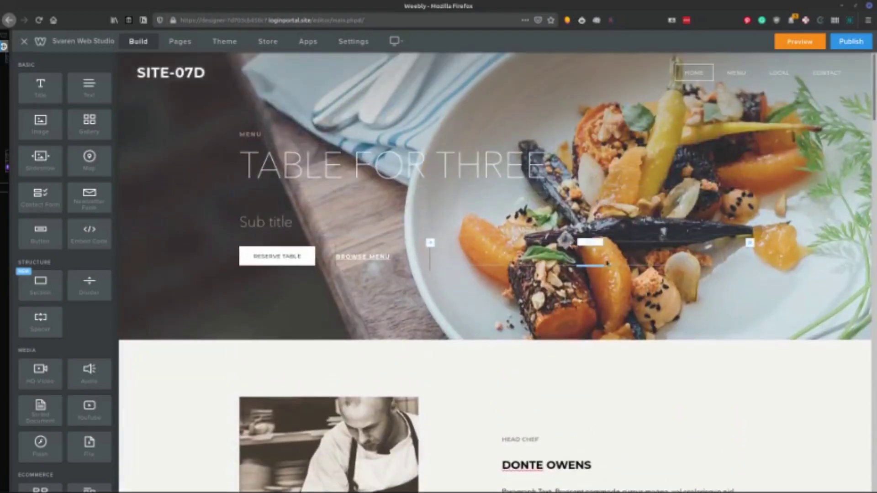